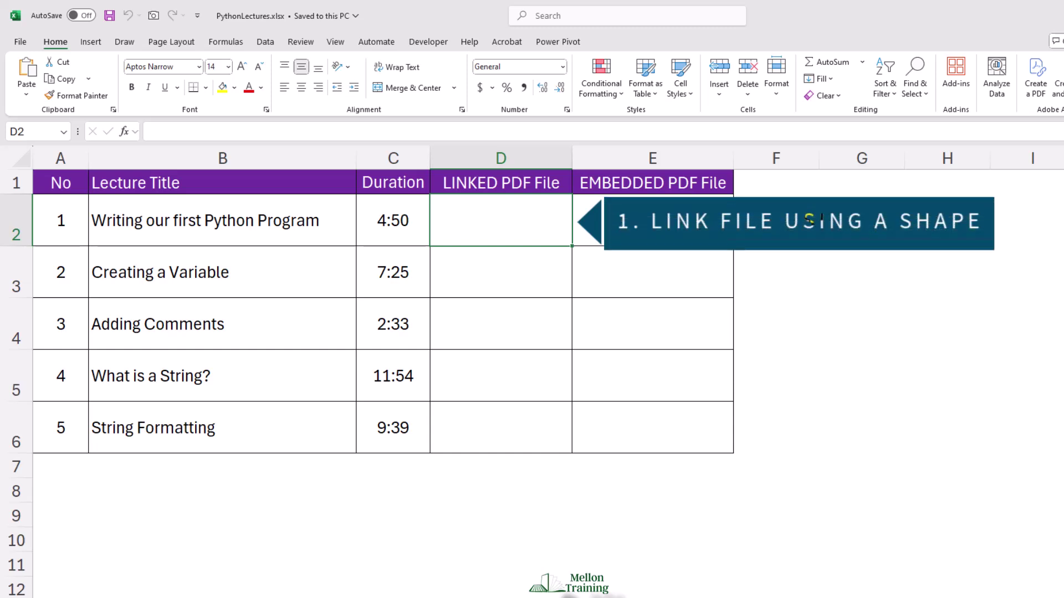
# - Switch to the Insert ribbon of PythonLectures.xlsx to reach shapes and objects
pyautogui.click(91, 42)
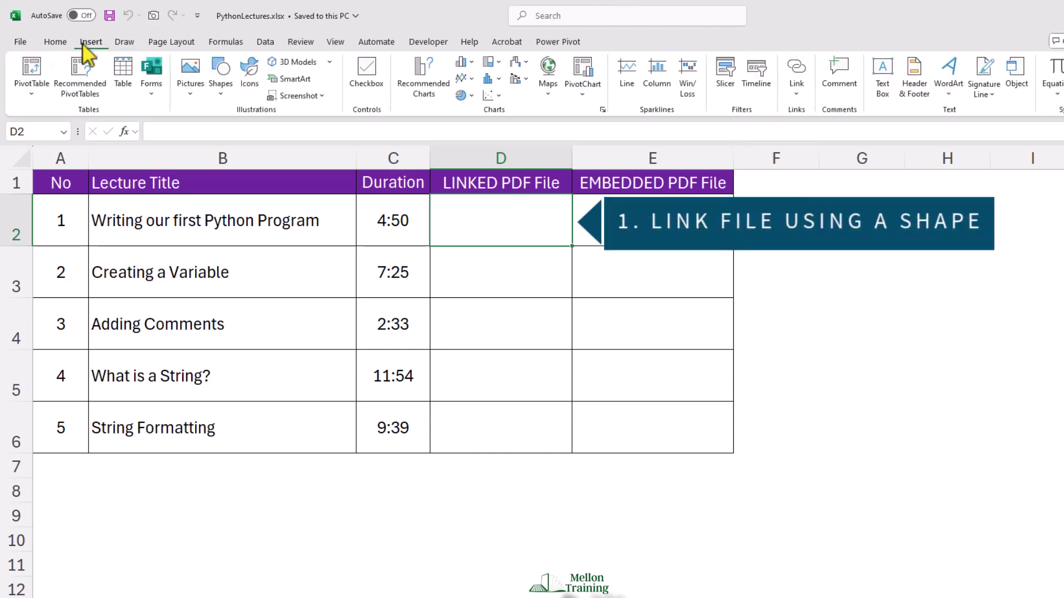
# - Draw a rounded rectangle filling cell D2 and label it PYTHON
pyautogui.click(221, 94)
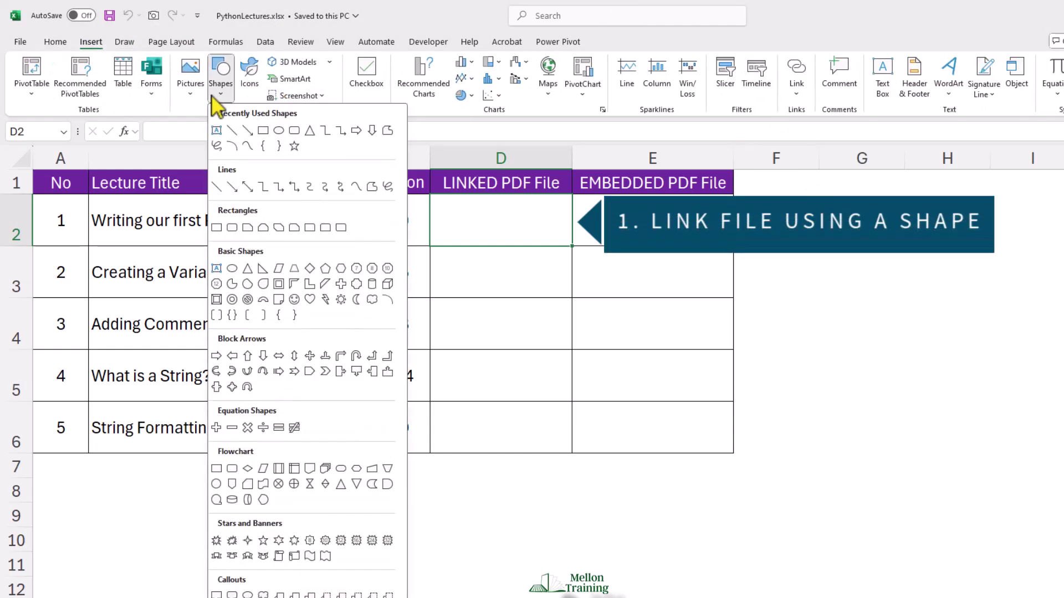
pyautogui.click(297, 135)
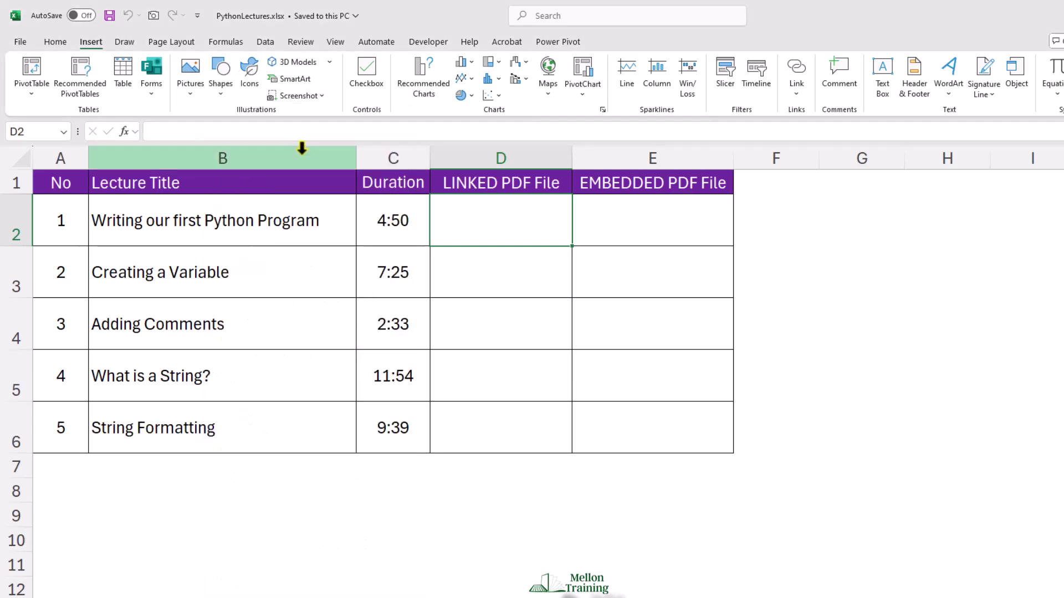
pyautogui.moveTo(443, 204); pyautogui.dragTo(555, 236)
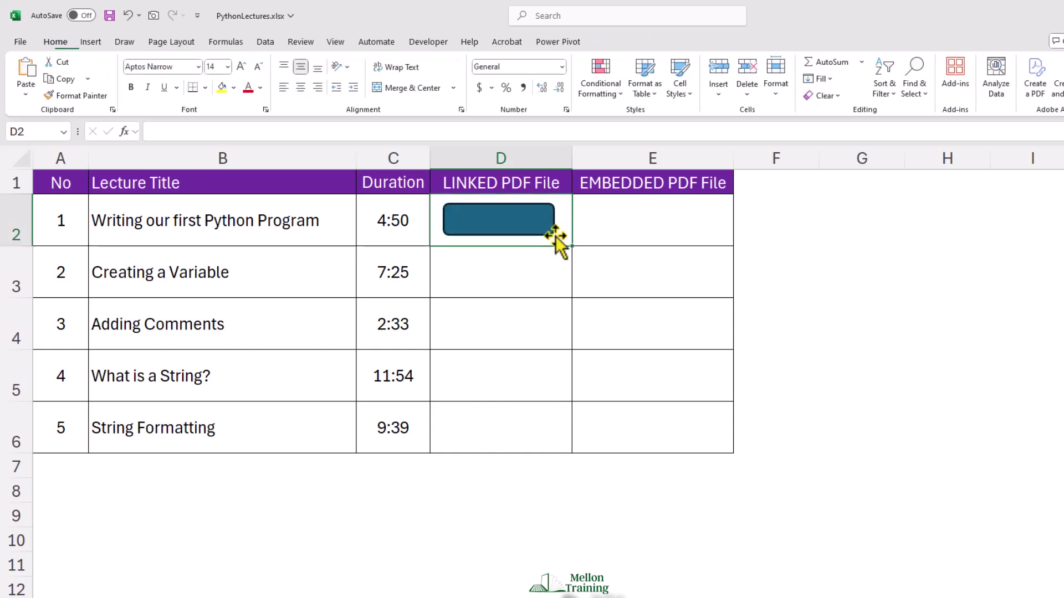
pyautogui.click(493, 221)
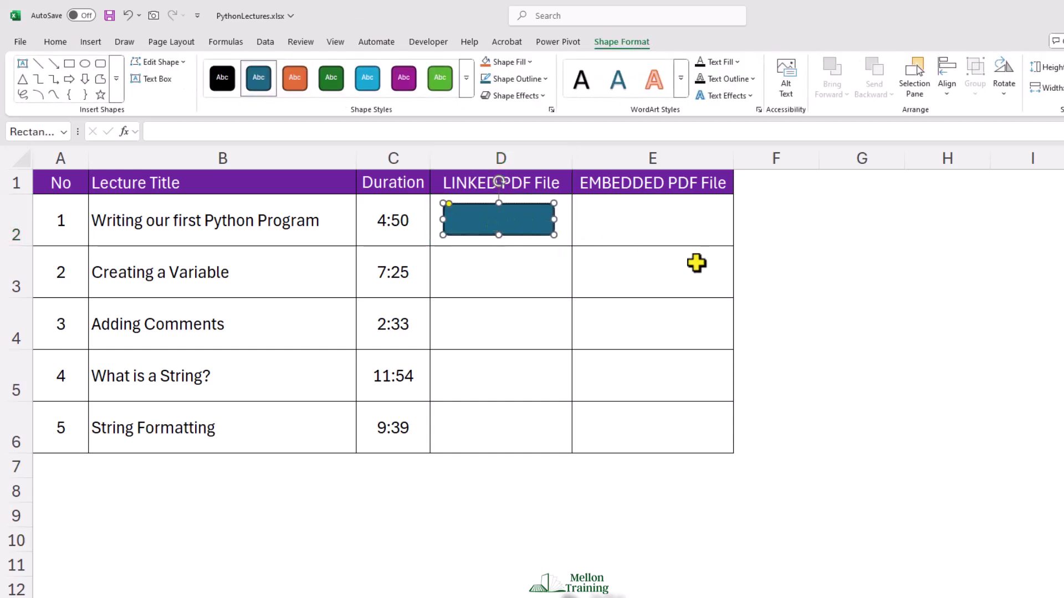
pyautogui.write('PYTHON')
pyautogui.click(800, 214)
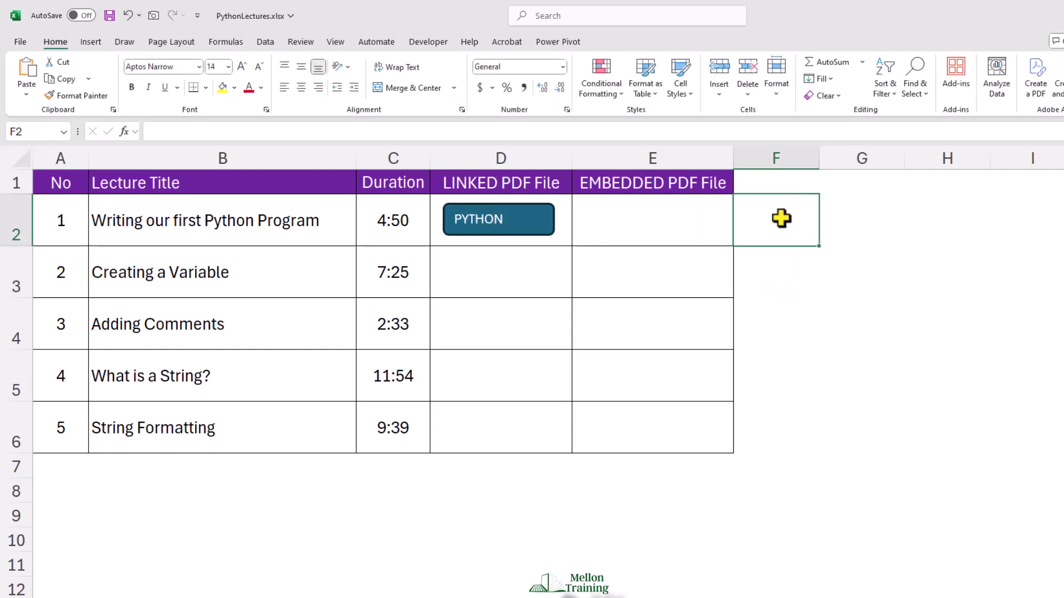
# - Link the PYTHON shape to Python_Course_Slides.pdf
pyautogui.rightClick(514, 224)
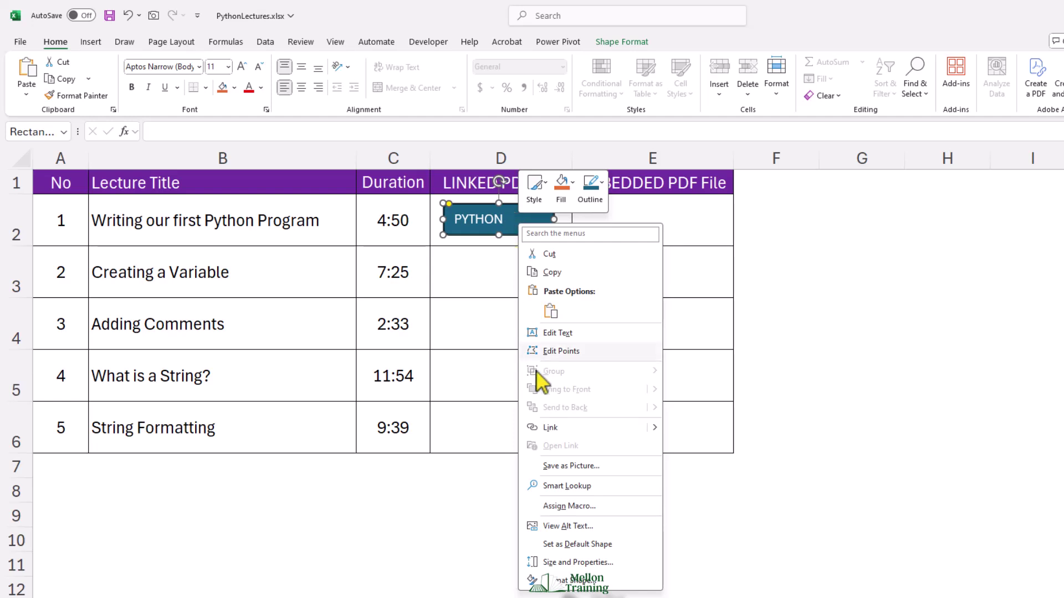
pyautogui.click(554, 428)
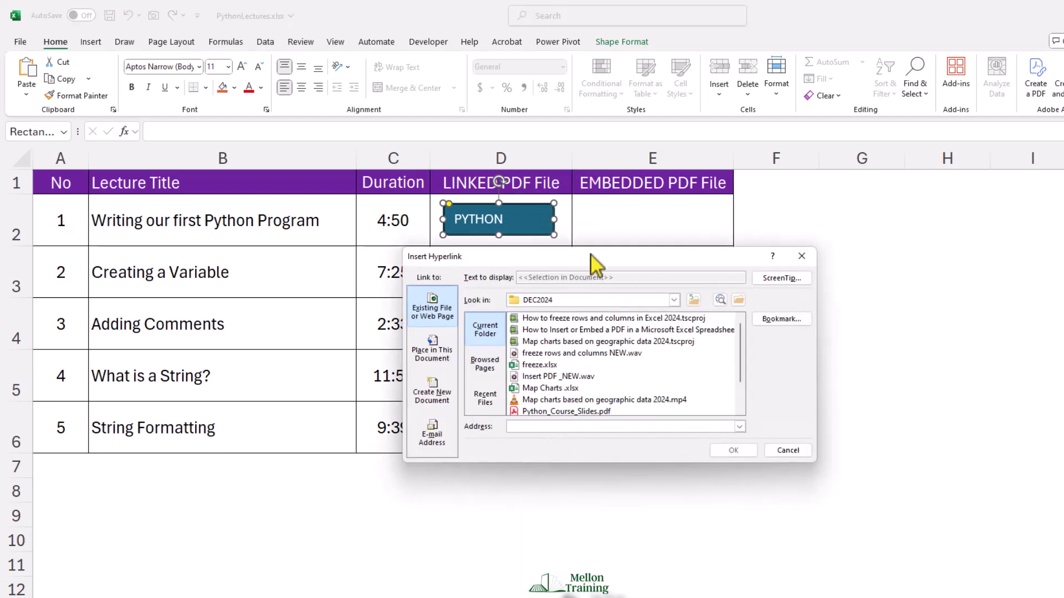
pyautogui.moveTo(589, 255); pyautogui.dragTo(505, 292)
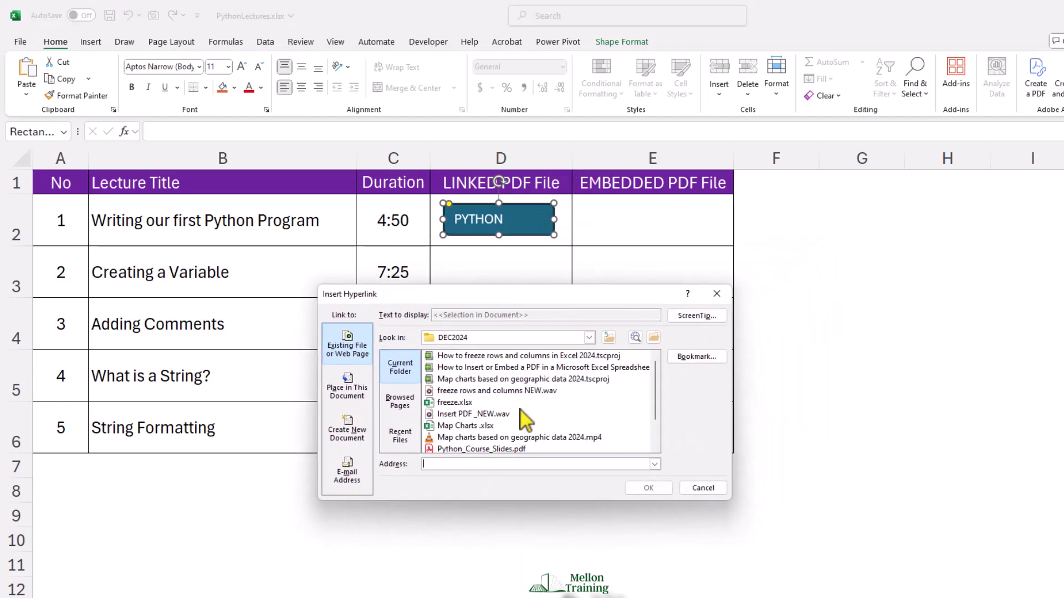
pyautogui.scroll(-1, 521, 412)
pyautogui.click(455, 414)
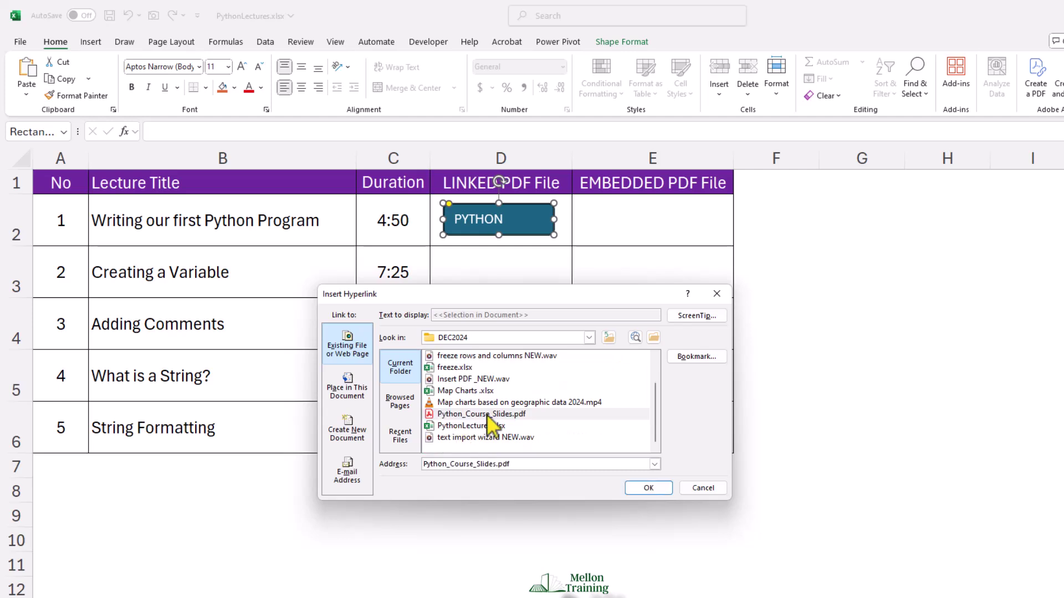
pyautogui.click(646, 487)
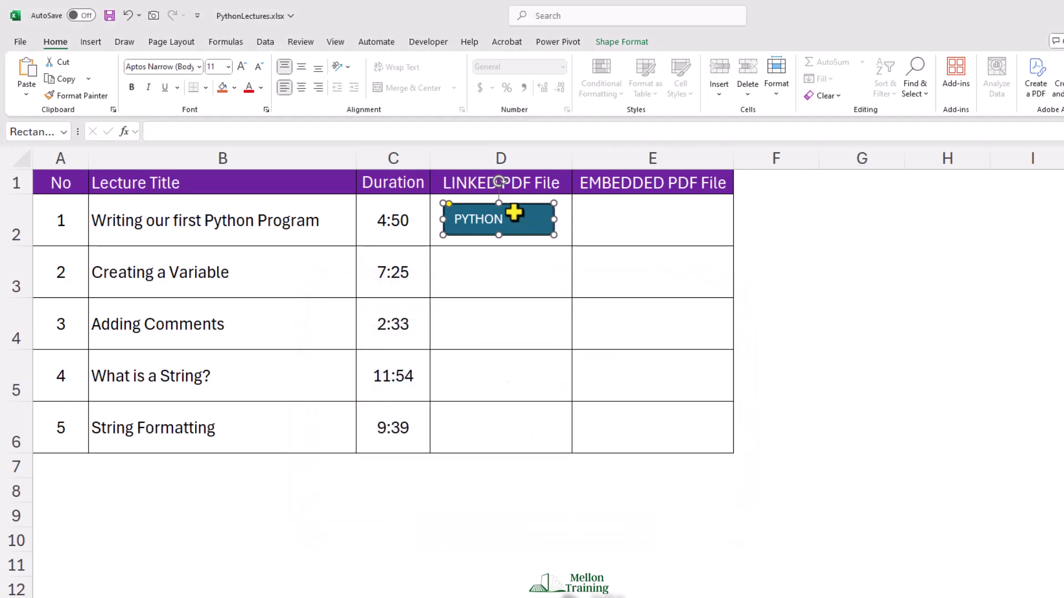
# - Click the PYTHON shape to confirm it opens the course slides
pyautogui.click(920, 255)
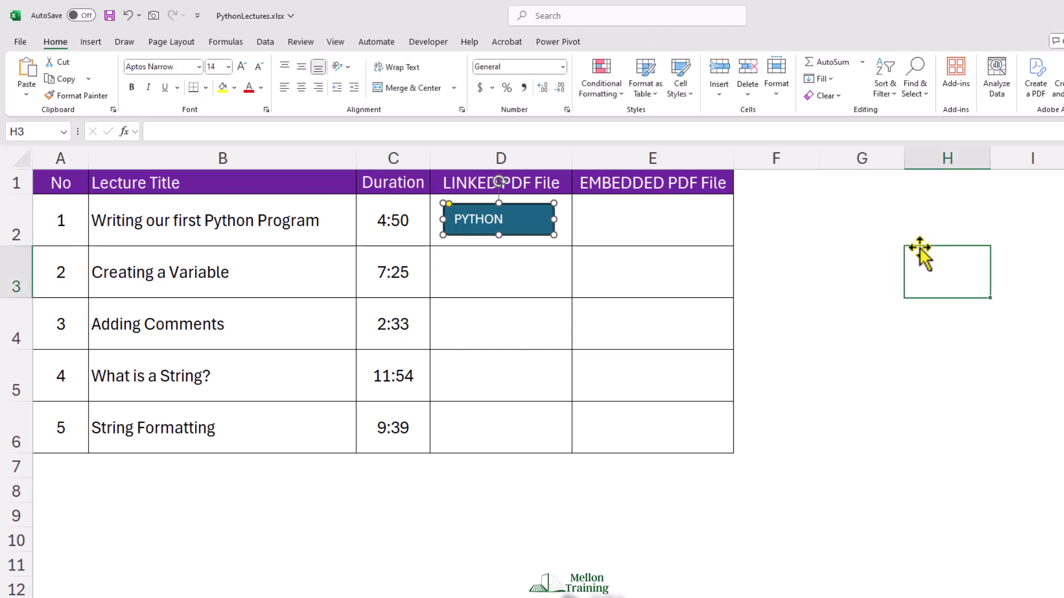
pyautogui.click(484, 227)
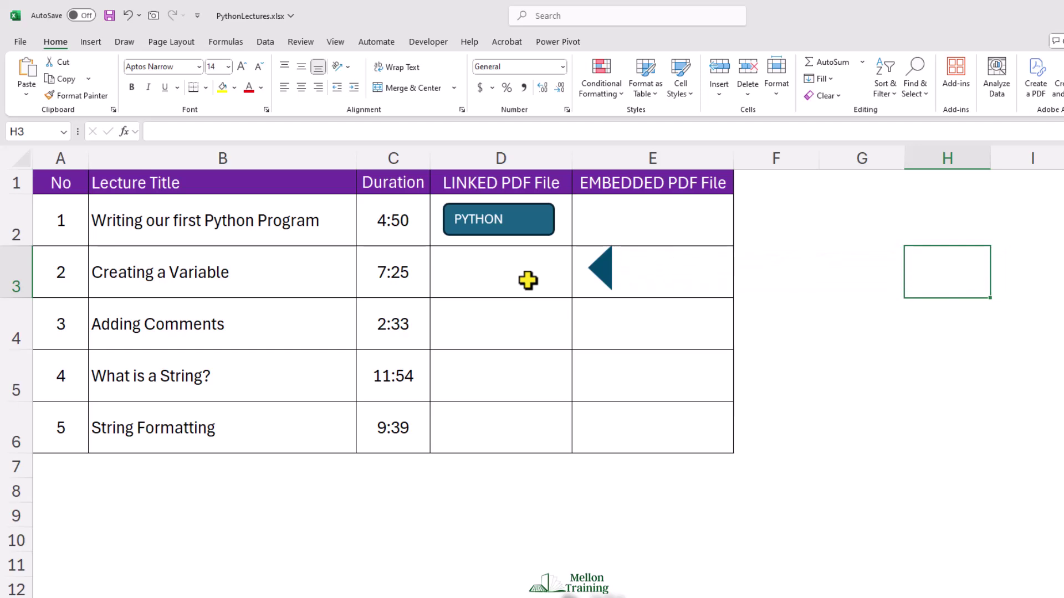
pyautogui.rightClick(476, 274)
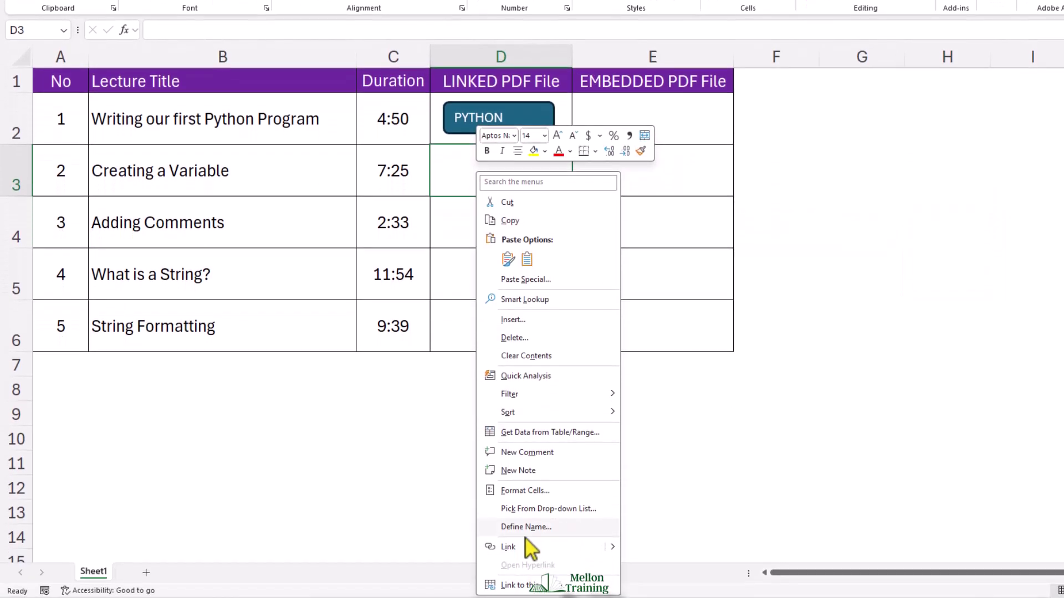
# - Add a hyperlink to Python_Course_Slides.pdf in cell D3
pyautogui.click(531, 547)
pyautogui.moveTo(477, 194); pyautogui.dragTo(442, 164)
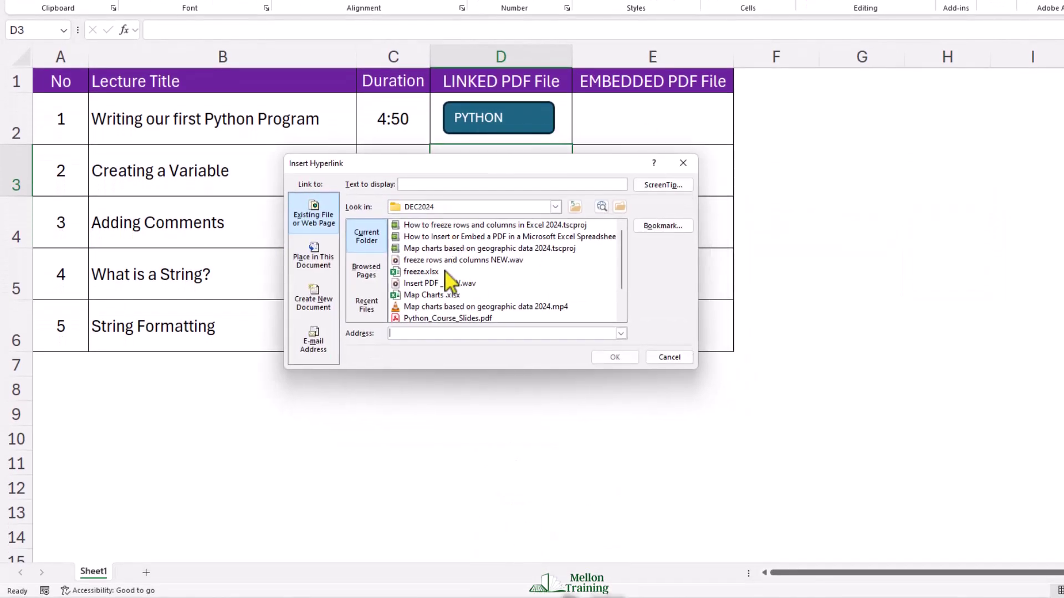
pyautogui.scroll(-1, 445, 304)
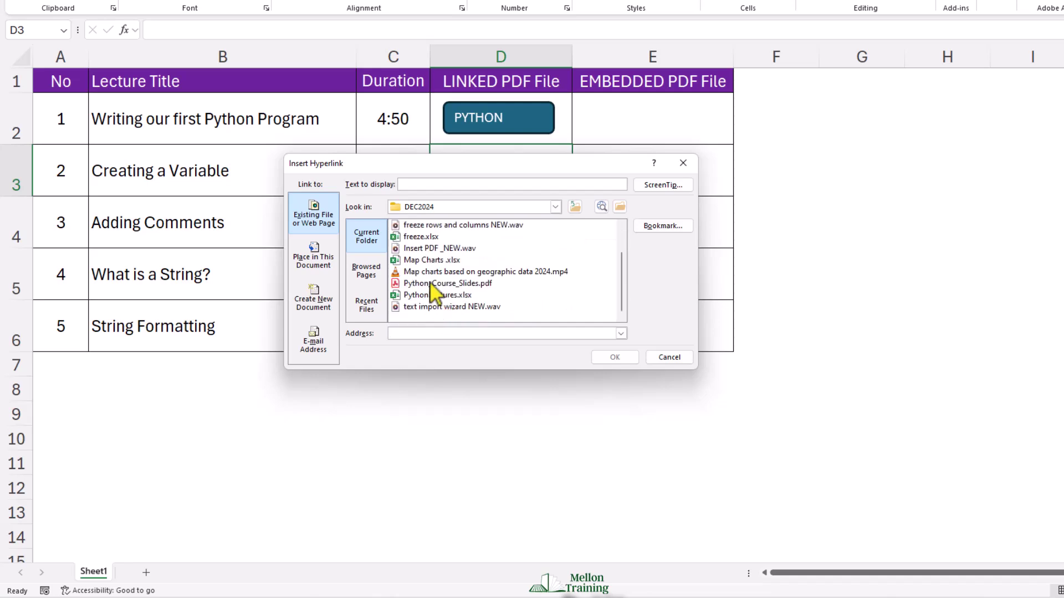
pyautogui.click(430, 284)
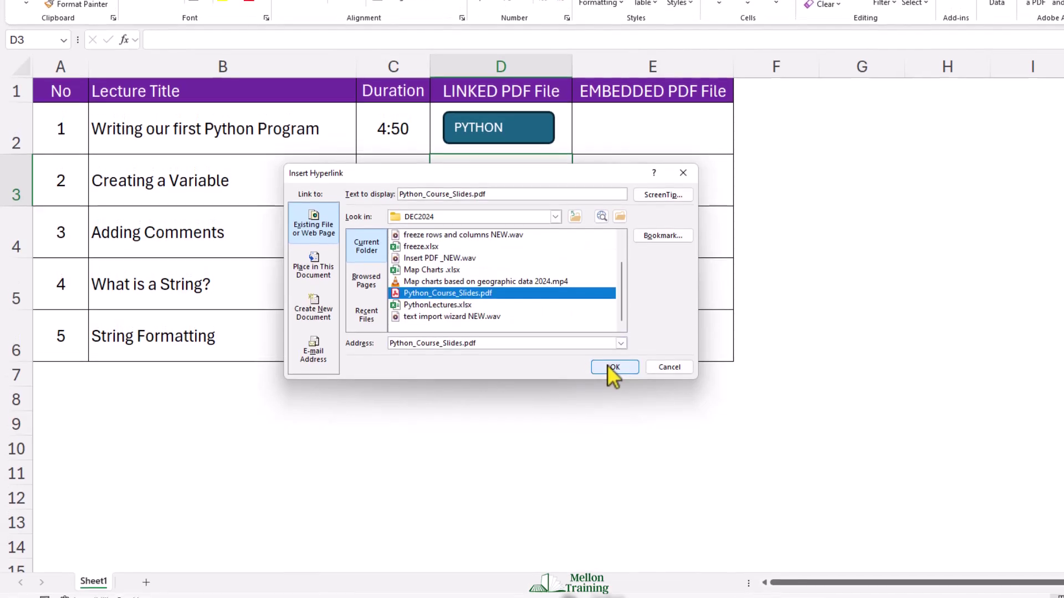
pyautogui.click(607, 355)
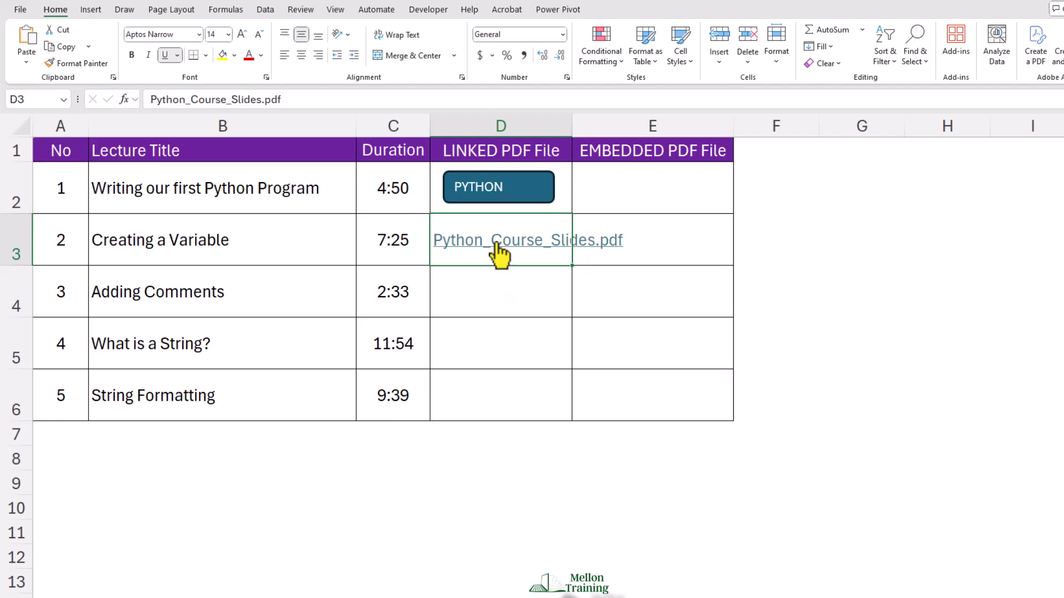
# - Widen column D to show the full link, then test that it opens the slides
pyautogui.moveTo(572, 124); pyautogui.dragTo(628, 131)
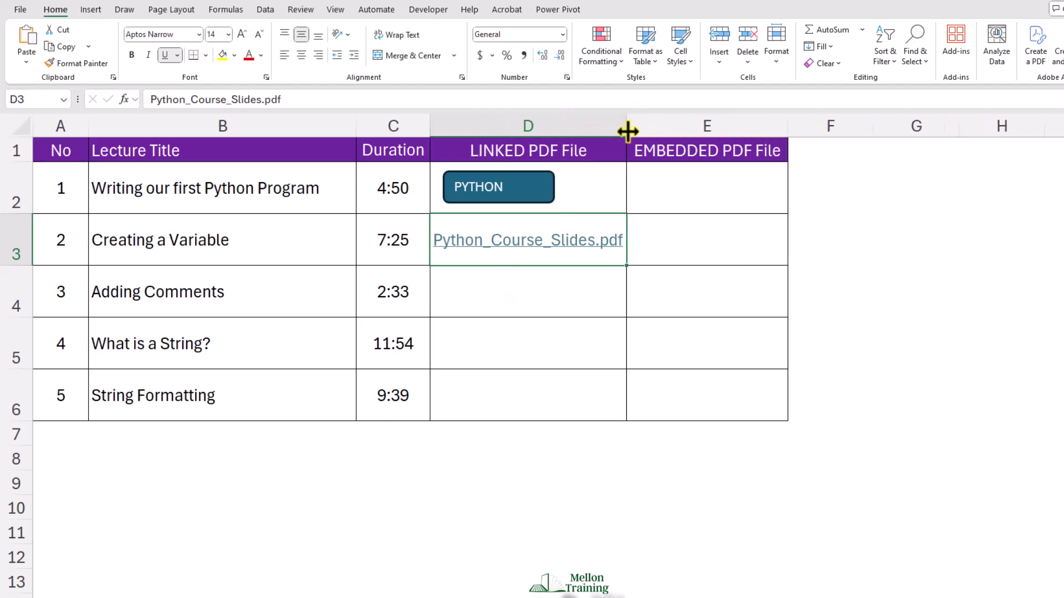
pyautogui.click(512, 240)
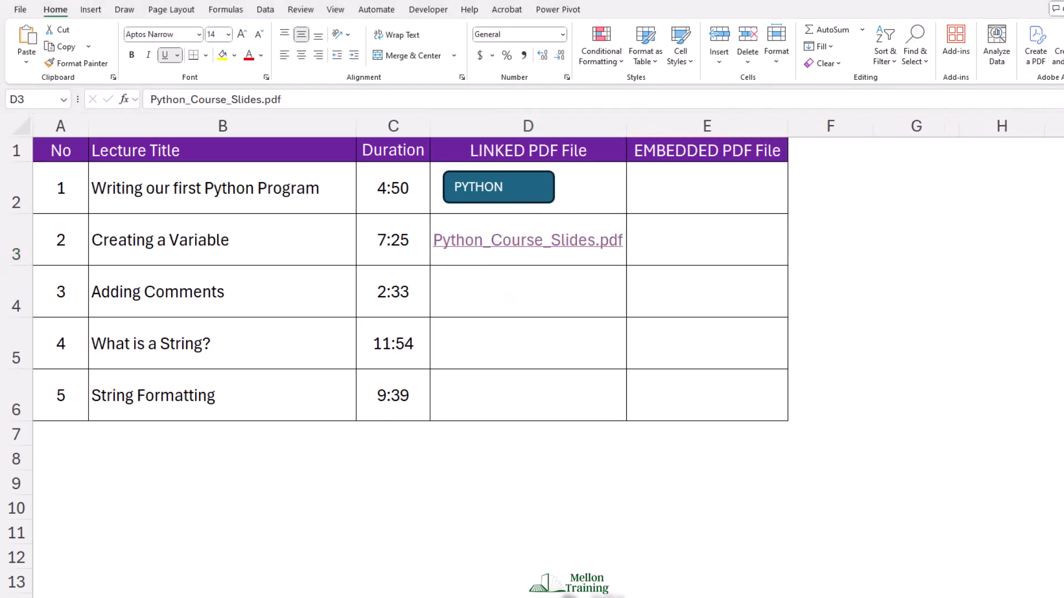
pyautogui.scroll(-3, 587, 315)
pyautogui.scroll(3, 593, 309)
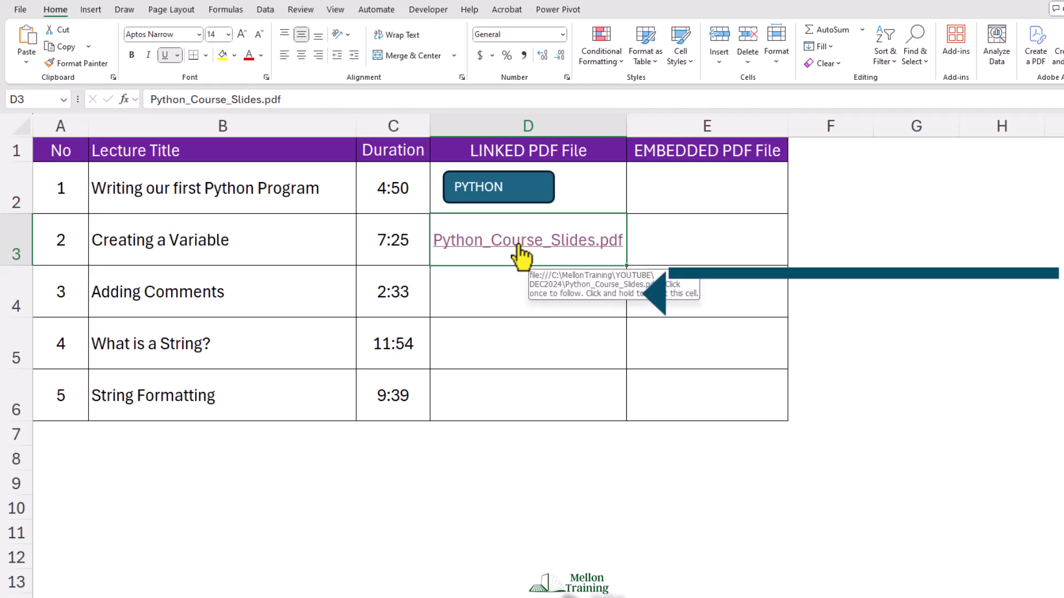
# - Insert Python_Course_Slides.pdf from DEC2024 as a linked file object at cell D4
pyautogui.click(489, 298)
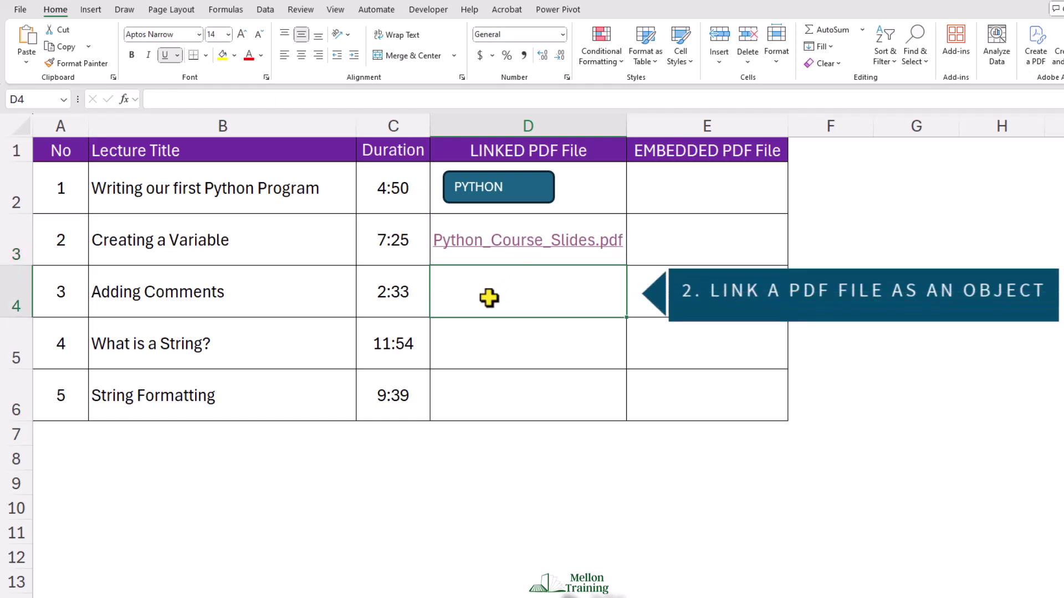
pyautogui.click(91, 10)
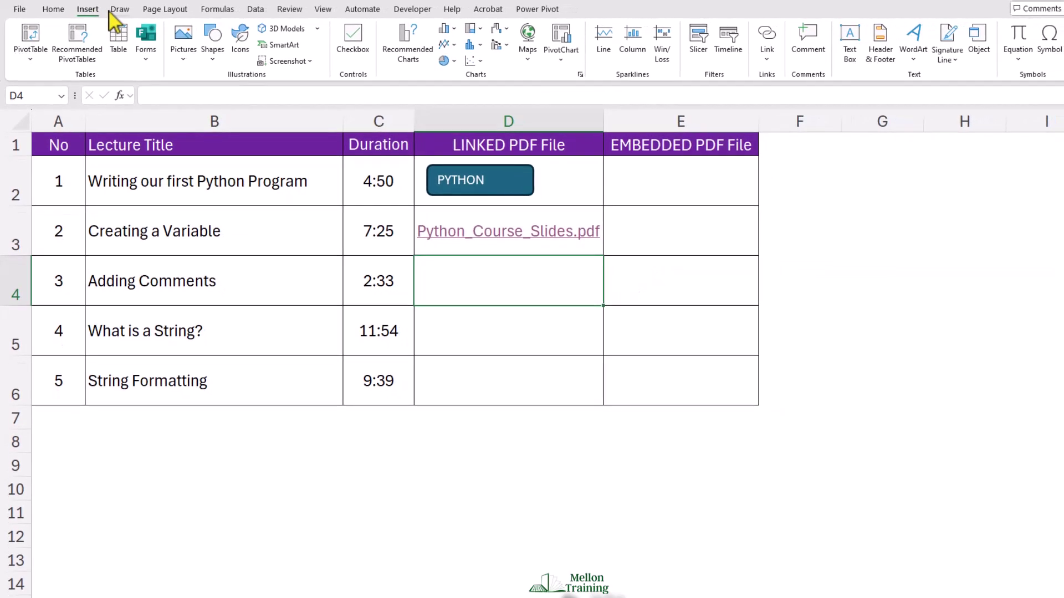
pyautogui.click(985, 59)
pyautogui.moveTo(455, 187); pyautogui.dragTo(477, 210)
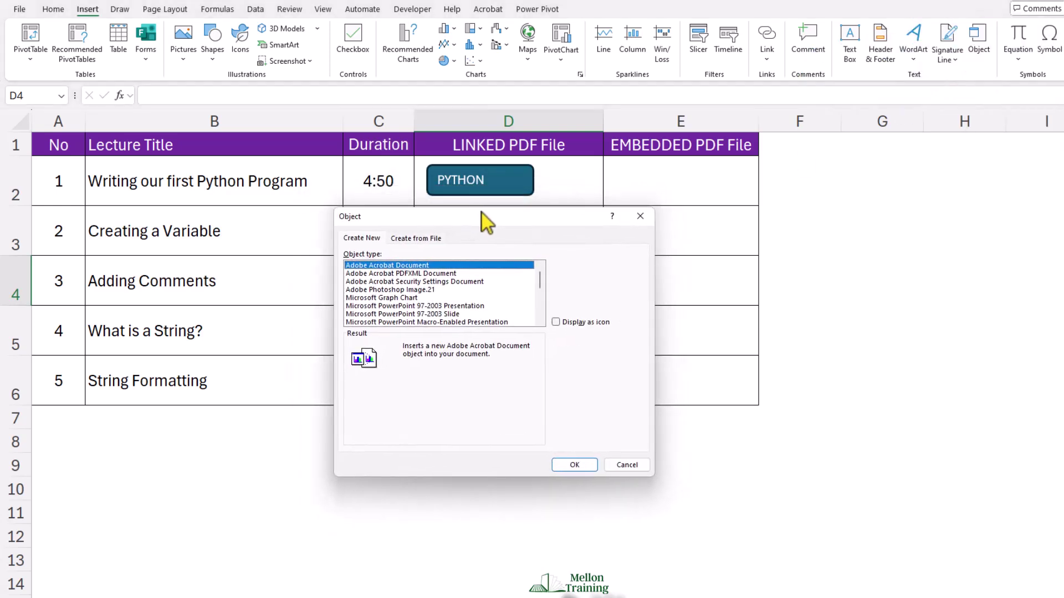
pyautogui.click(420, 237)
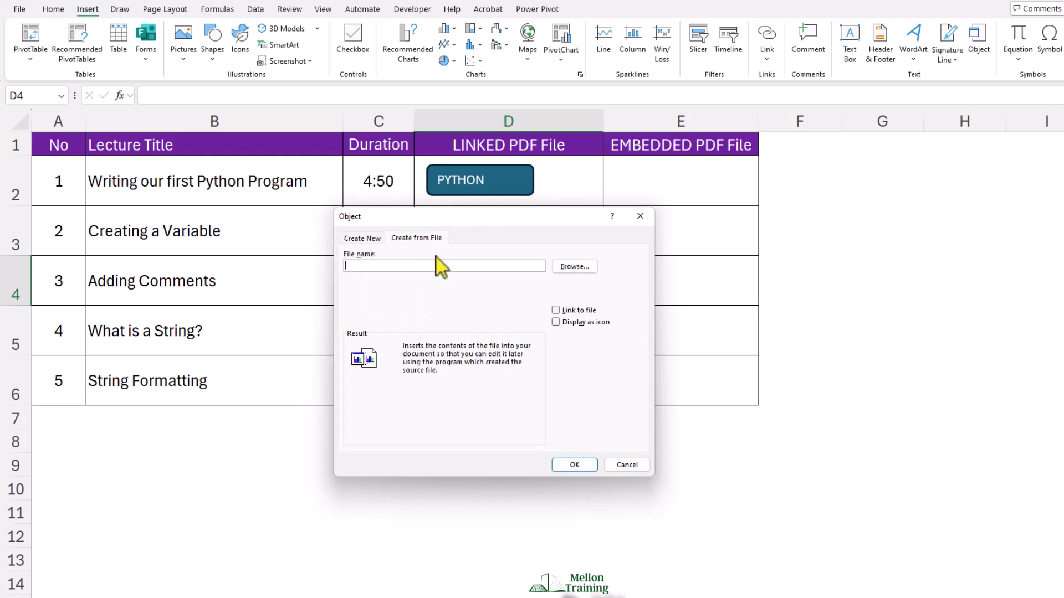
pyautogui.click(556, 310)
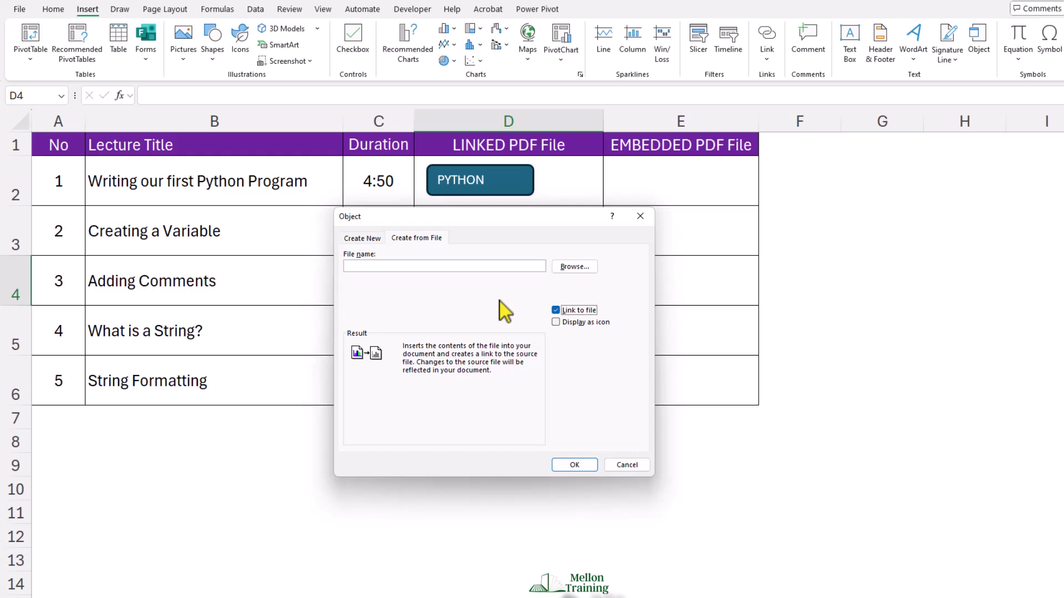
pyautogui.click(562, 267)
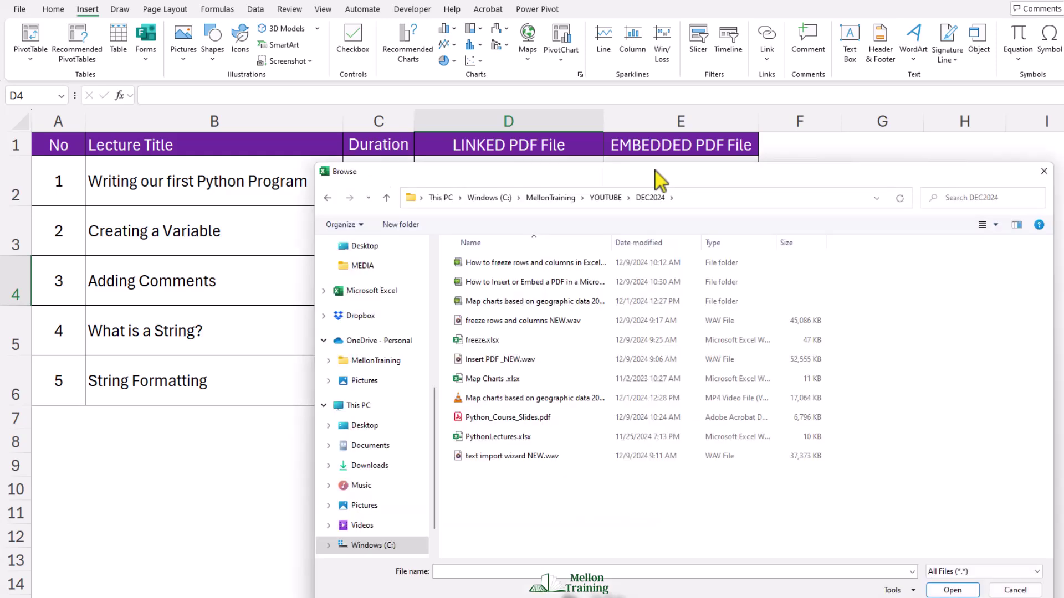
pyautogui.moveTo(435, 430); pyautogui.dragTo(357, 429)
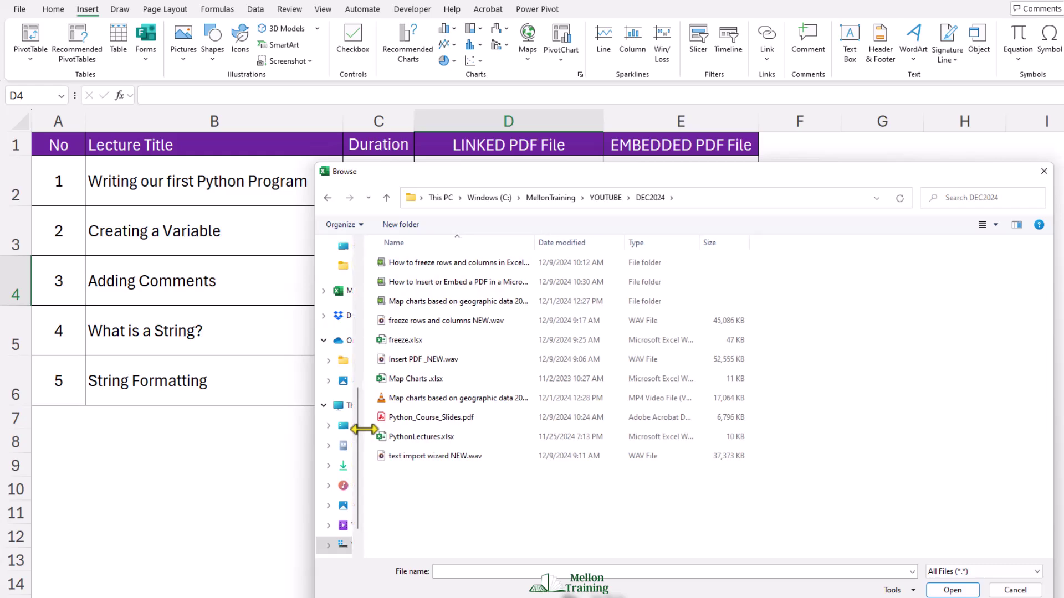
pyautogui.doubleClick(439, 419)
pyautogui.click(576, 464)
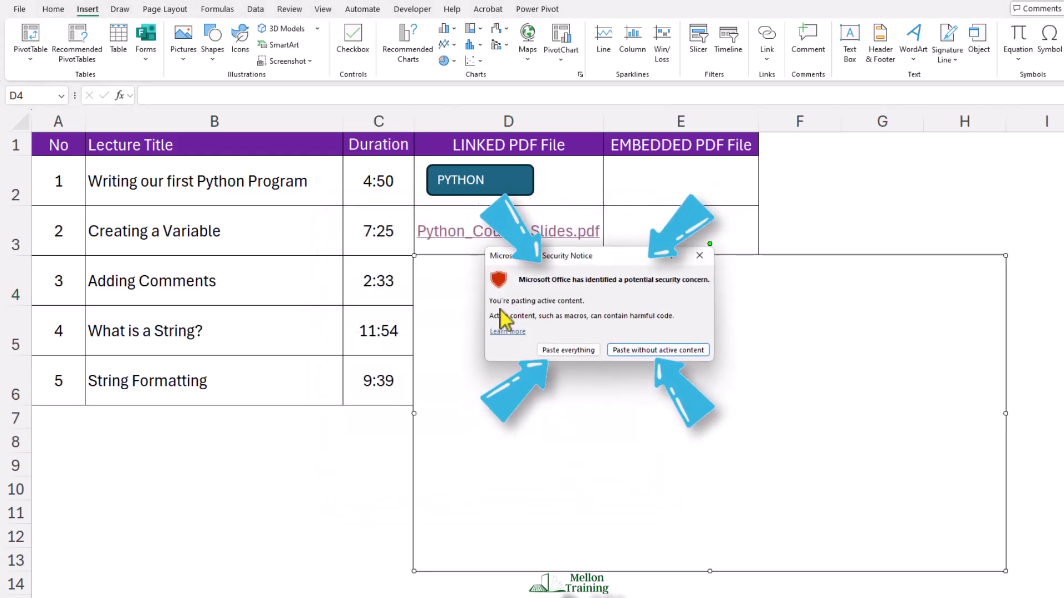
# - Allow the pasted PDF's active content and shrink its preview to fit cell D4
pyautogui.click(584, 354)
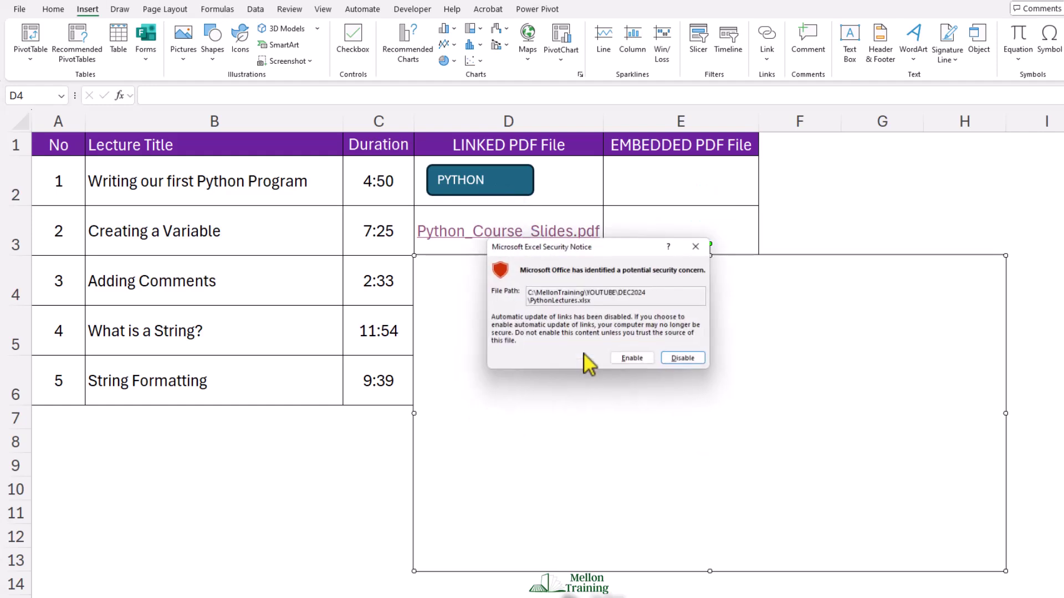
pyautogui.click(635, 359)
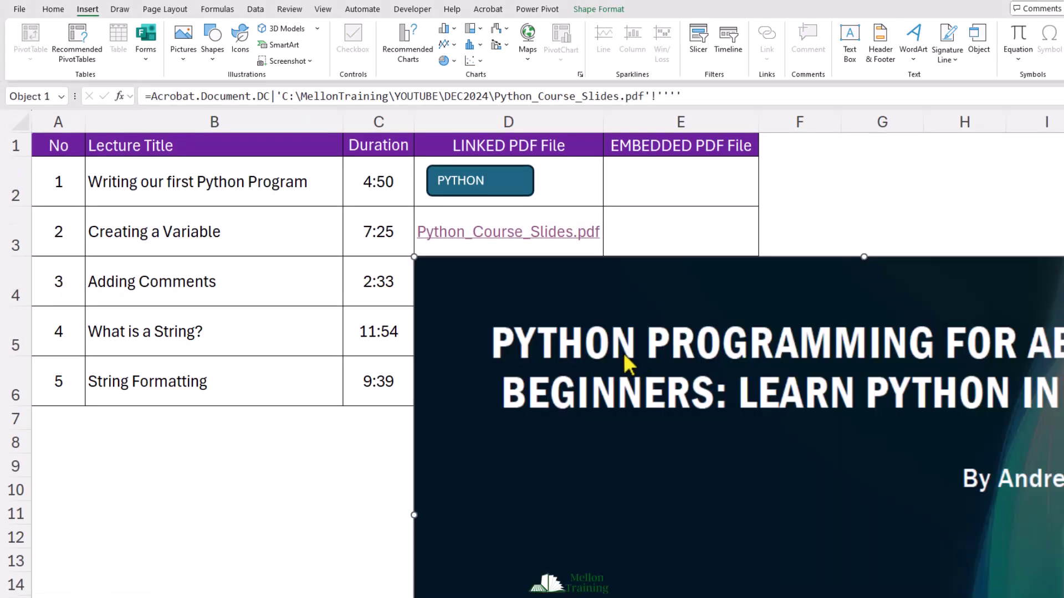
pyautogui.scroll(-2, 615, 358)
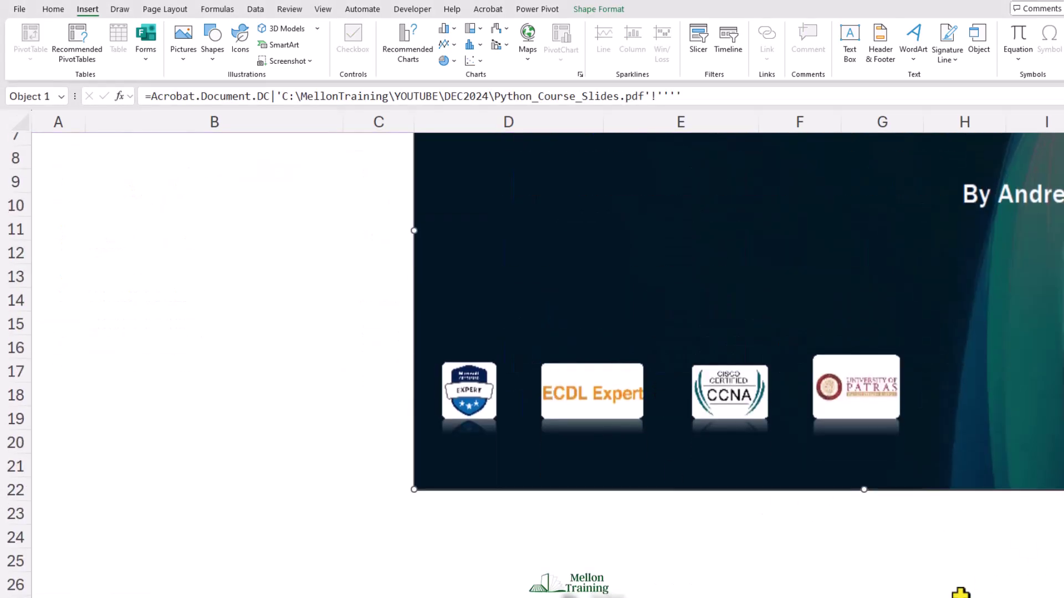
pyautogui.hscroll(2, 987, 508)
pyautogui.moveTo(1000, 490); pyautogui.dragTo(304, 150)
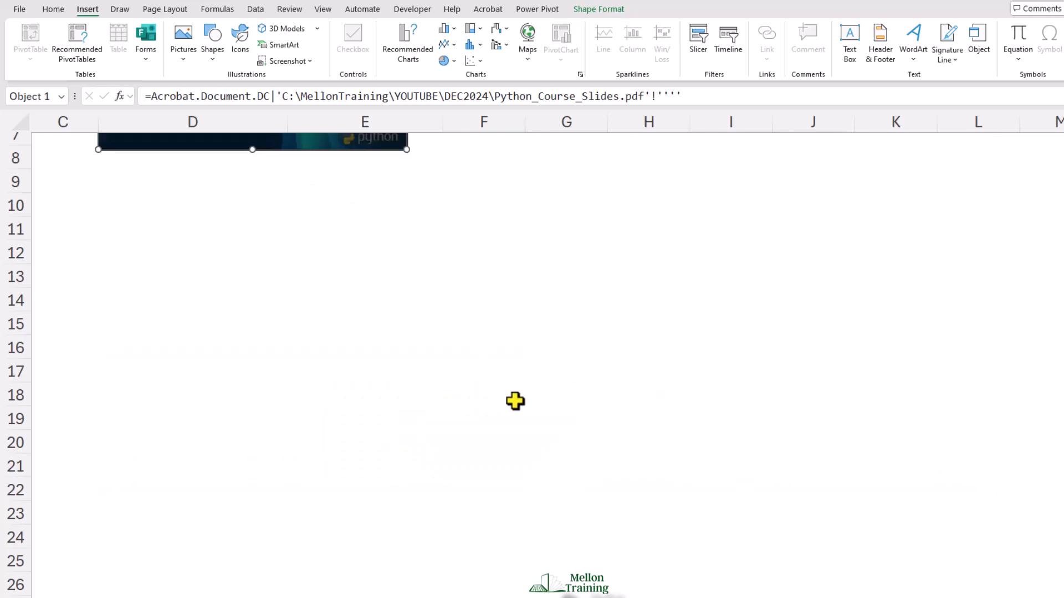
pyautogui.scroll(2, 514, 401)
pyautogui.moveTo(408, 434); pyautogui.dragTo(199, 260)
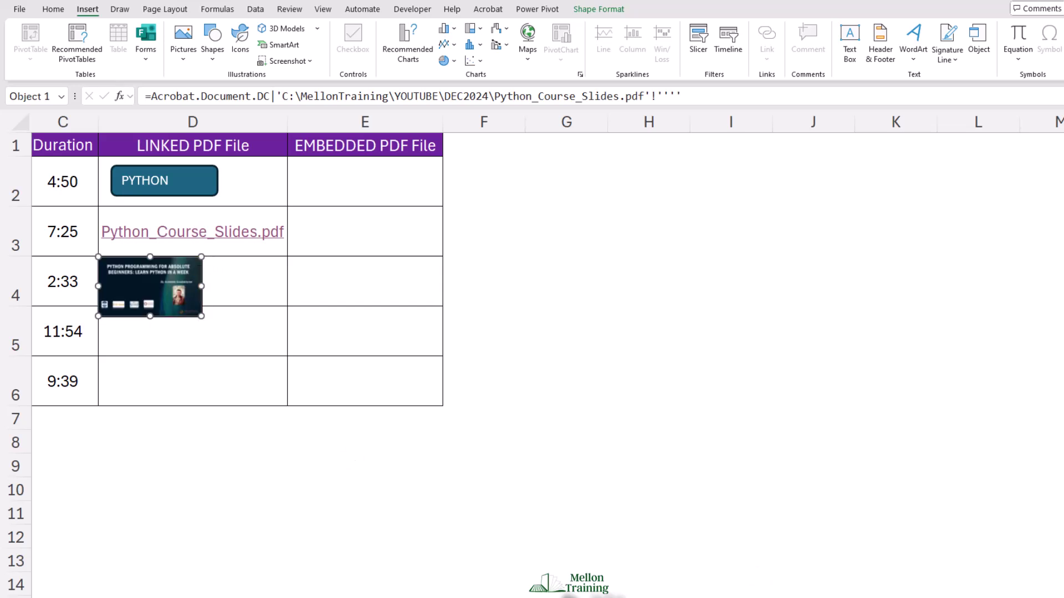
# - Make row 4 taller and column D narrower so the preview sits inside D4
pyautogui.hscroll(-3, 732, 589)
pyautogui.moveTo(15, 307); pyautogui.dragTo(17, 349)
pyautogui.moveTo(517, 315); pyautogui.dragTo(573, 348)
pyautogui.moveTo(599, 126); pyautogui.dragTo(579, 125)
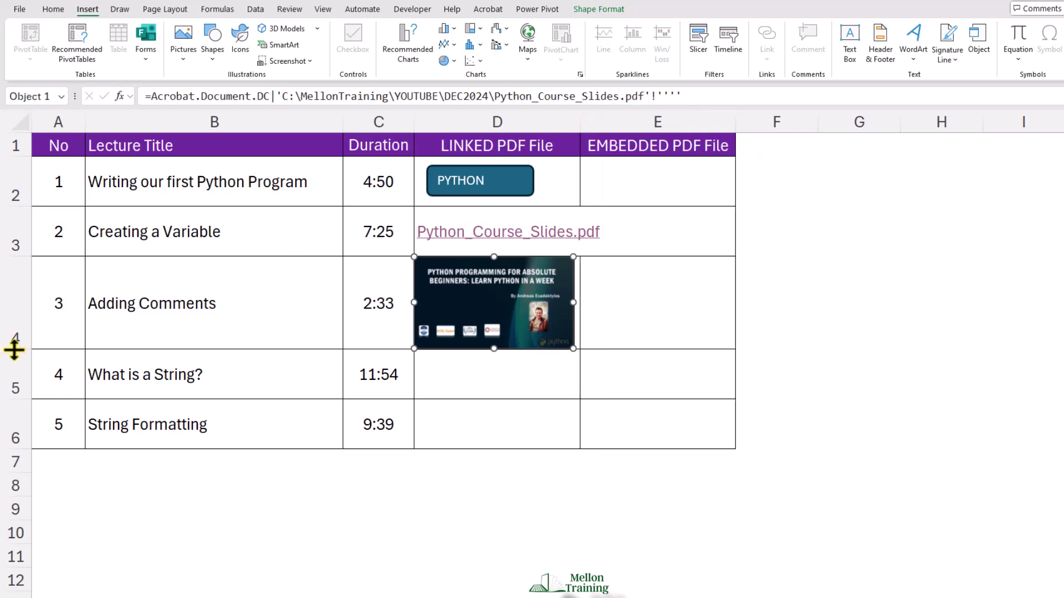
pyautogui.moveTo(14, 350); pyautogui.dragTo(15, 354)
pyautogui.click(836, 298)
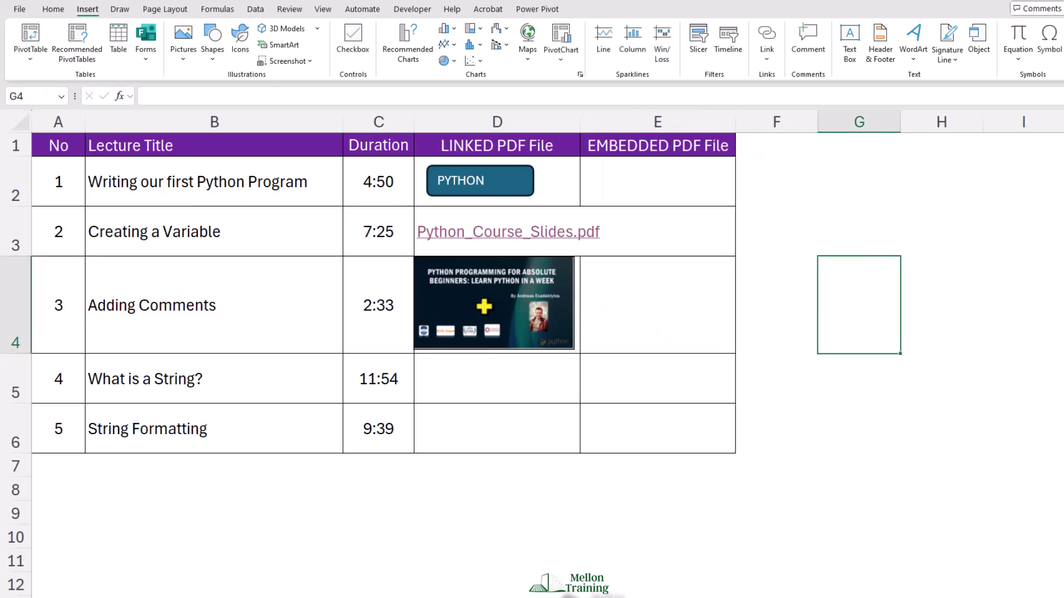
# - Double-click the D4 preview to check it opens the slides in Acrobat
pyautogui.click(484, 307)
pyautogui.doubleClick(485, 307)
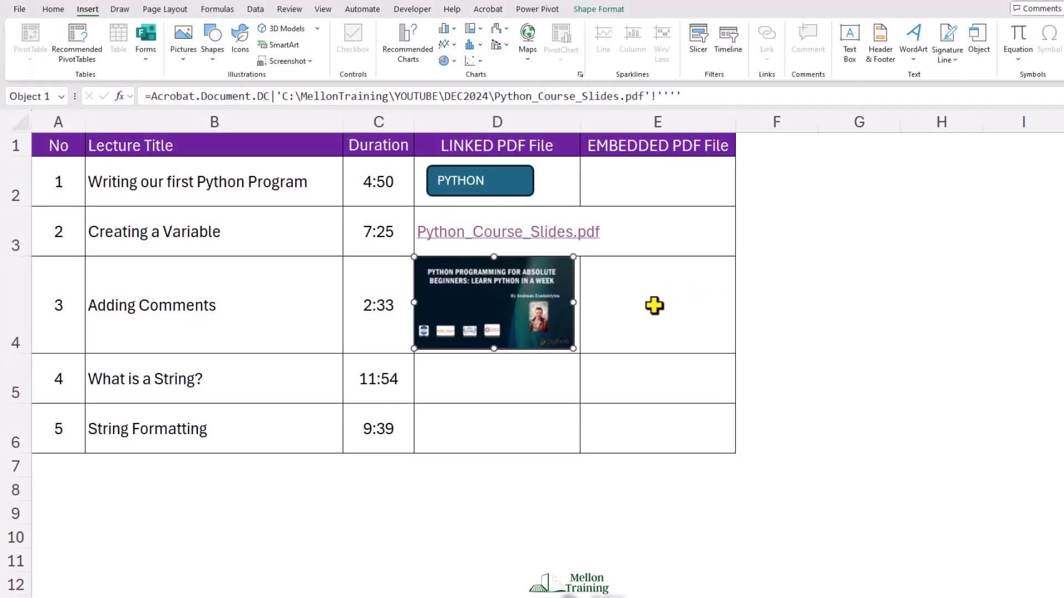
pyautogui.click(654, 306)
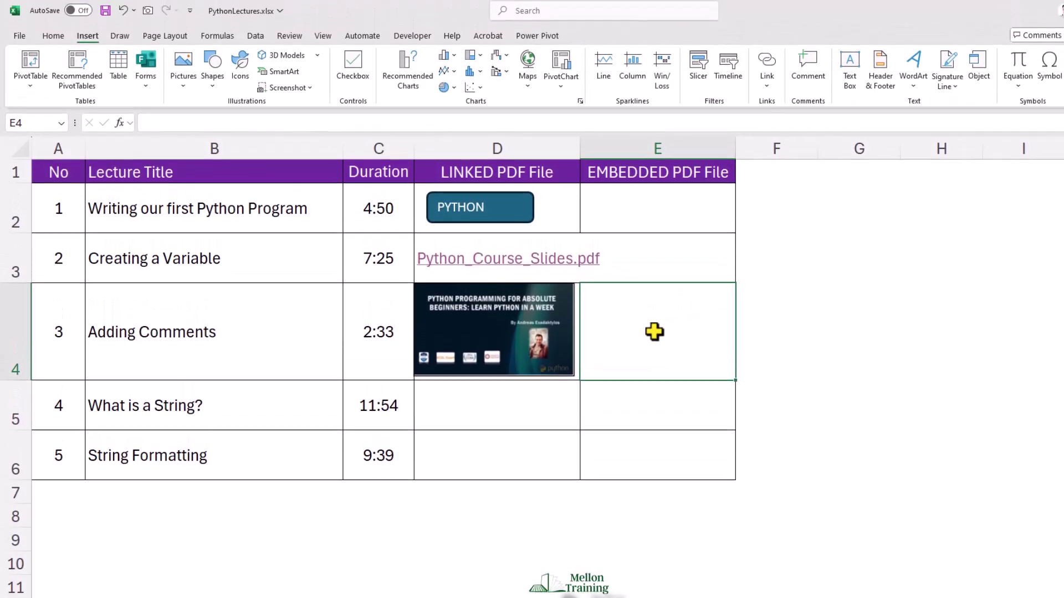
# - Save the workbook, delete Python_Course_Slides.pdf from DEC2024, and reopen PythonLectures.xlsx
pyautogui.click(105, 16)
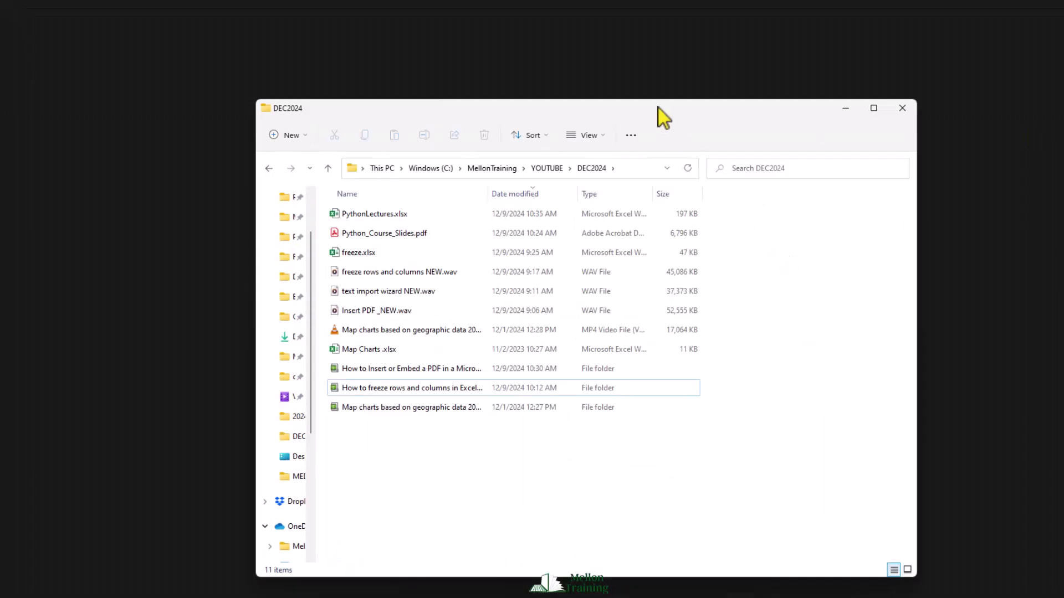
pyautogui.click(384, 237)
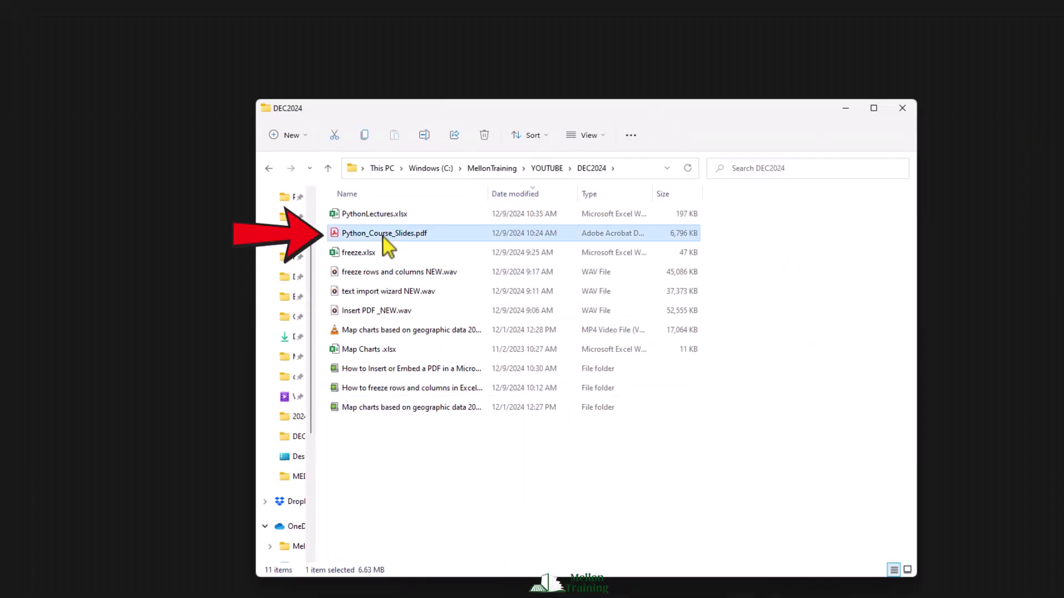
pyautogui.press('Delete')
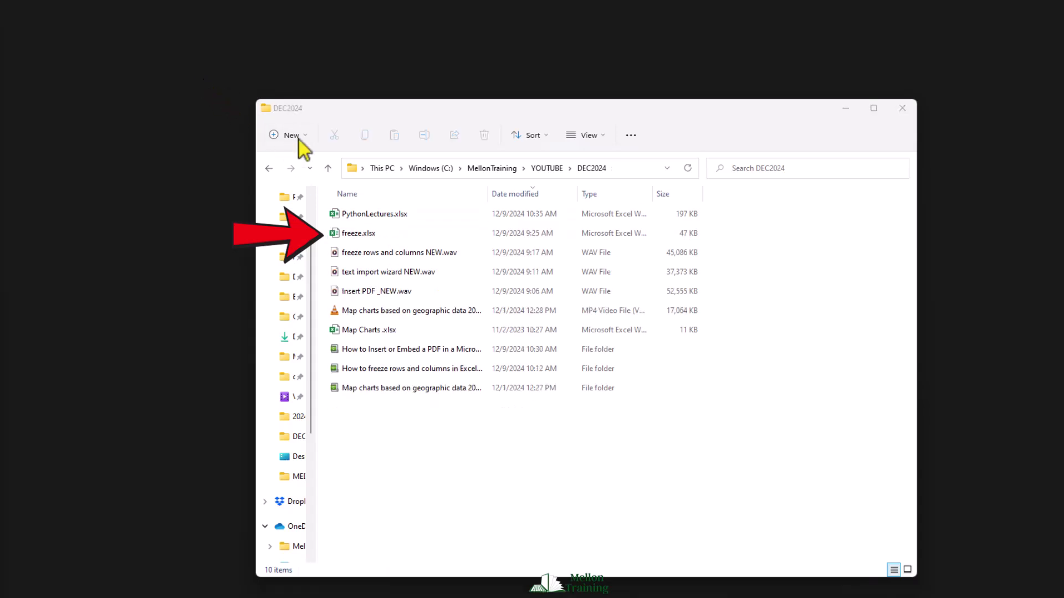
pyautogui.moveTo(376, 114); pyautogui.dragTo(381, 79)
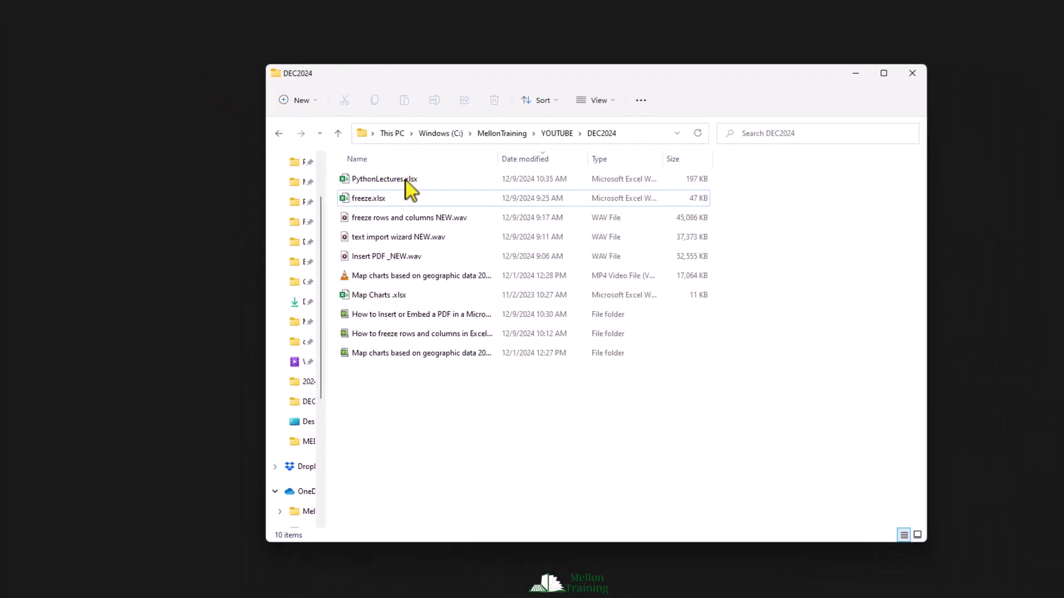
pyautogui.doubleClick(401, 178)
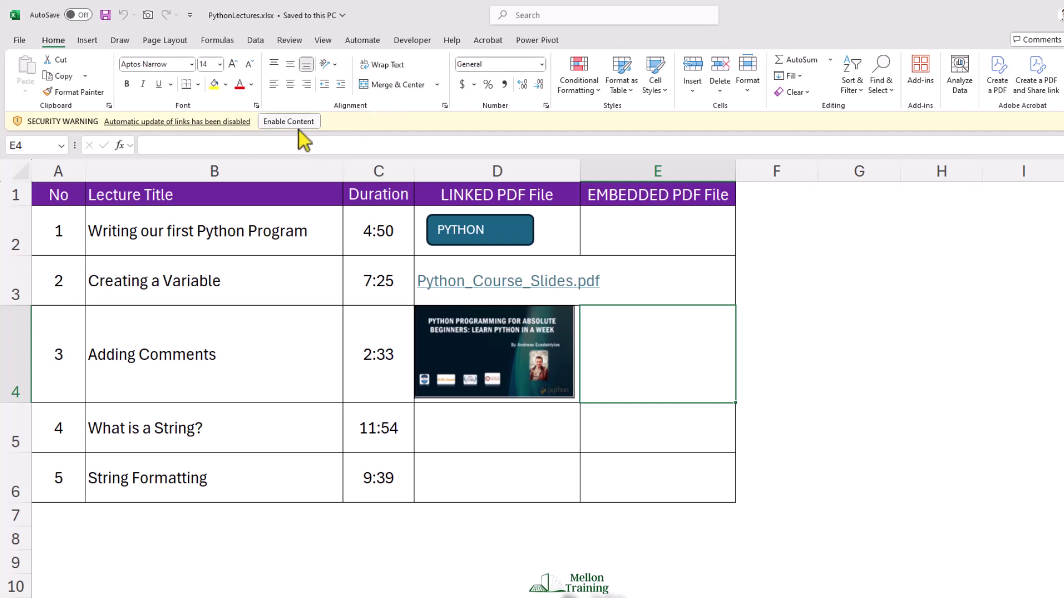
# - Enable content and confirm both the PYTHON shape and D3 hyperlink fail to open the PDF
pyautogui.click(295, 125)
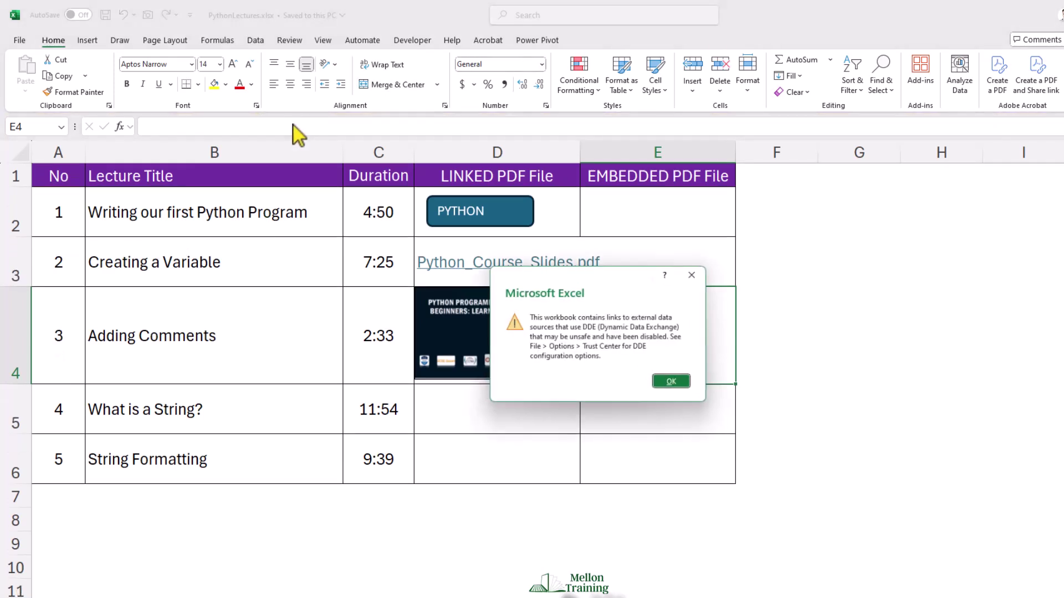
pyautogui.click(680, 384)
pyautogui.click(489, 218)
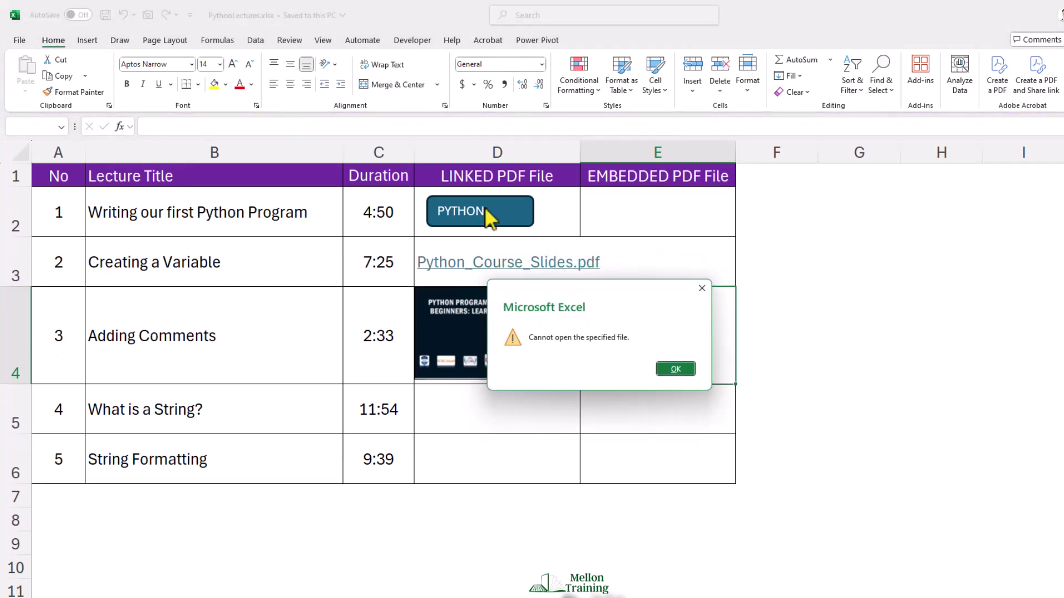
pyautogui.click(665, 369)
pyautogui.click(496, 265)
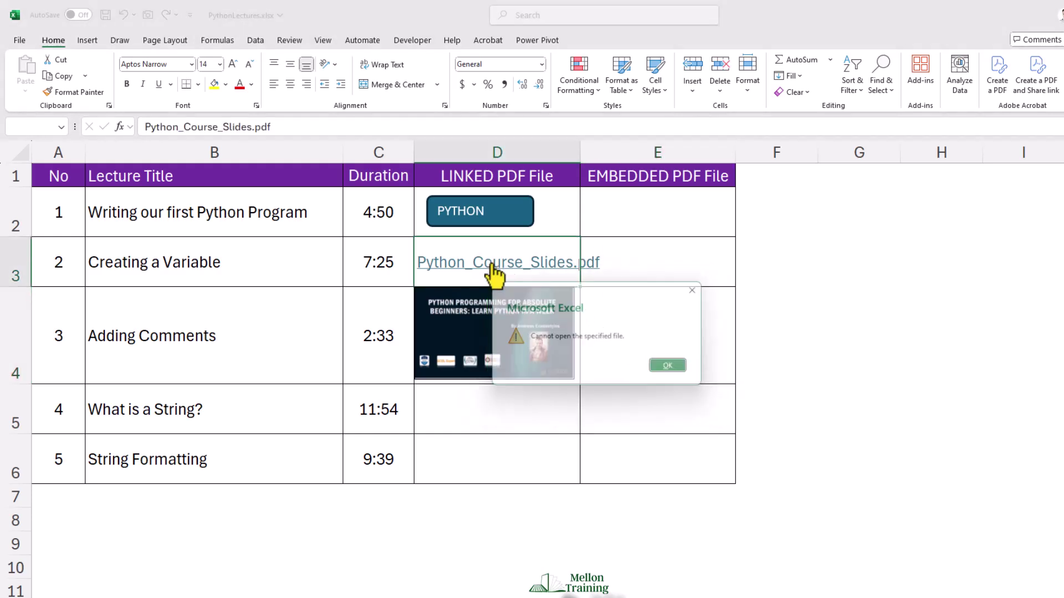
pyautogui.click(673, 370)
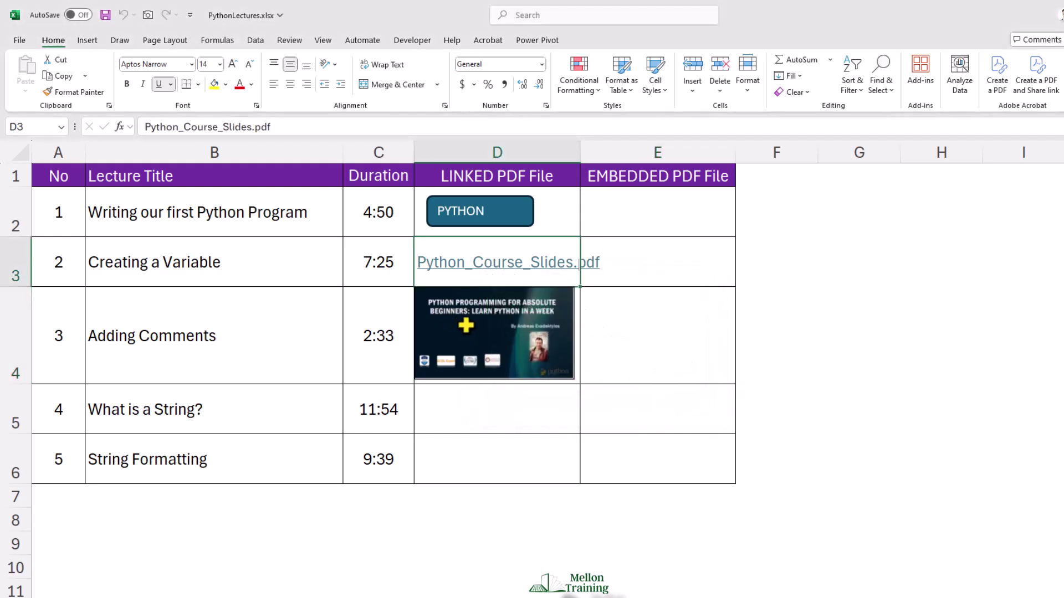
# - Check the D4 preview, then close the workbook with Ctrl+W
pyautogui.click(466, 326)
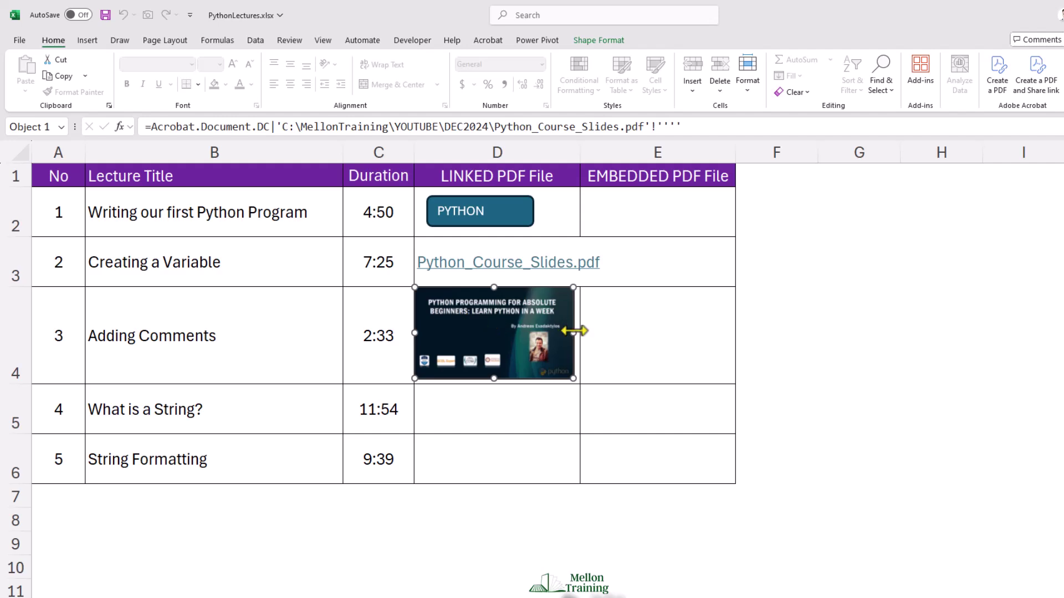
pyautogui.click(615, 330)
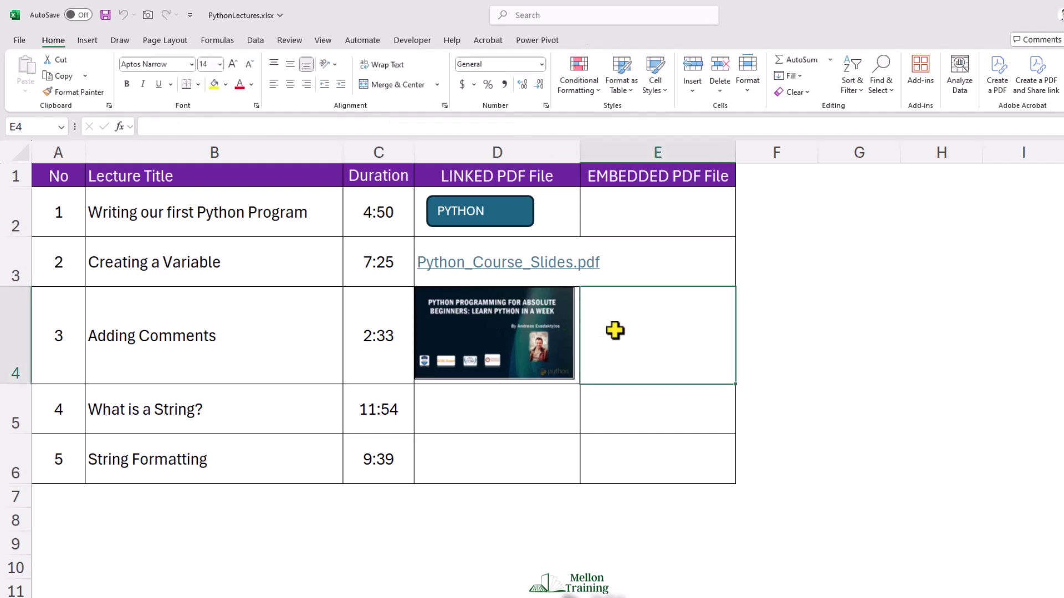
pyautogui.hotkey('ctrl', 'w')
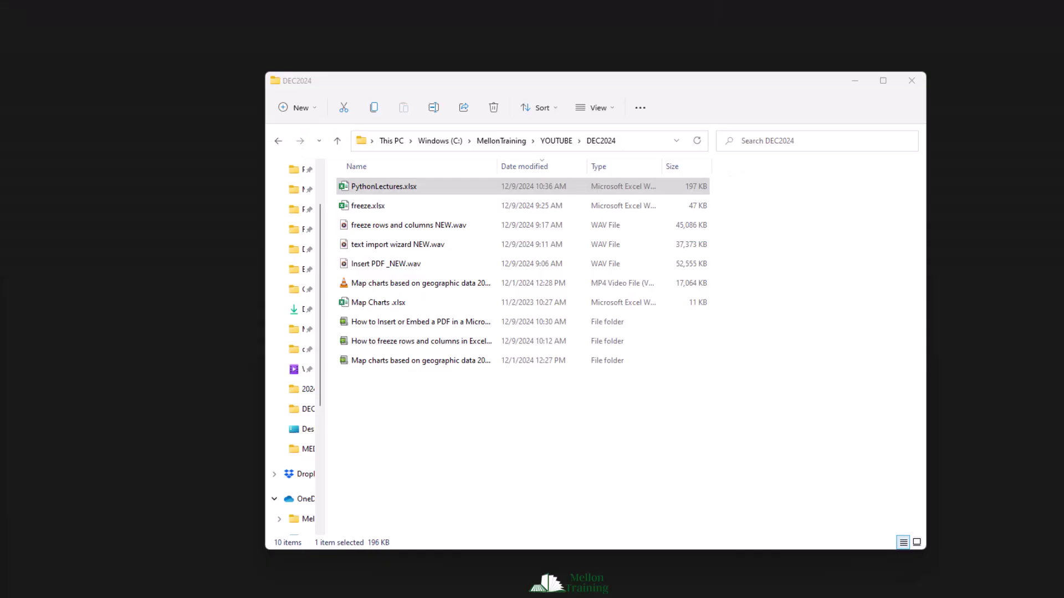
# - Save on closing, then reopen PythonLectures.xlsx and update its external links
pyautogui.click(421, 380)
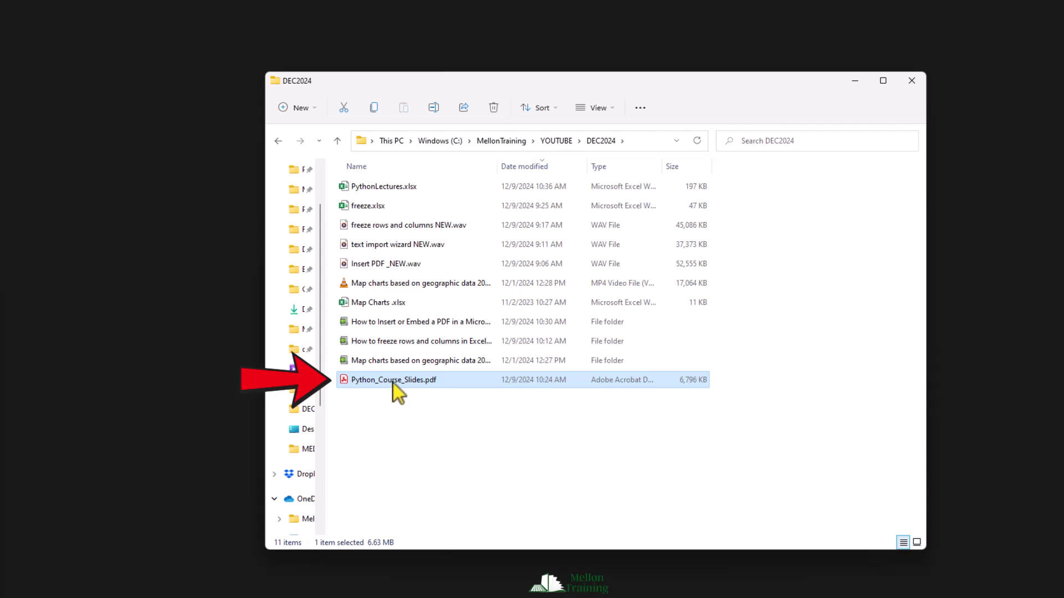
pyautogui.doubleClick(385, 187)
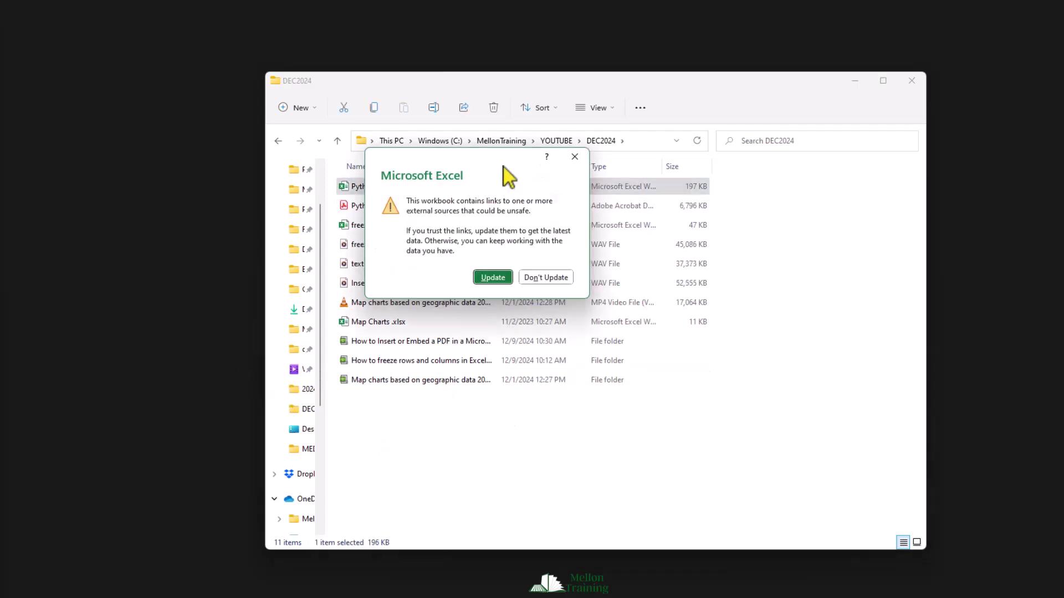
pyautogui.click(492, 278)
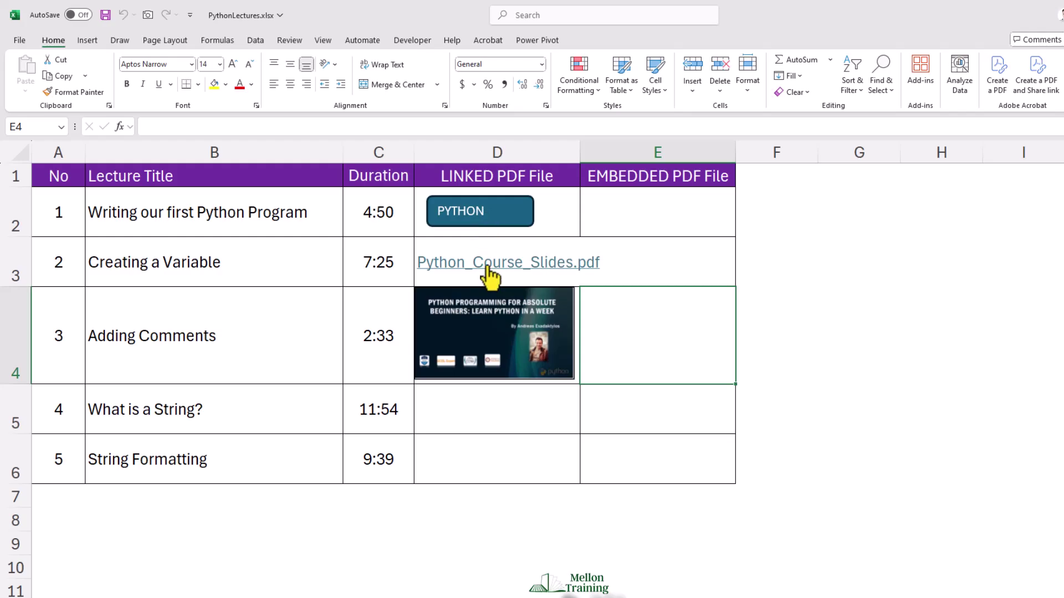
# - Follow the D3 slides hyperlink again, then widen column D so it fits
pyautogui.click(491, 277)
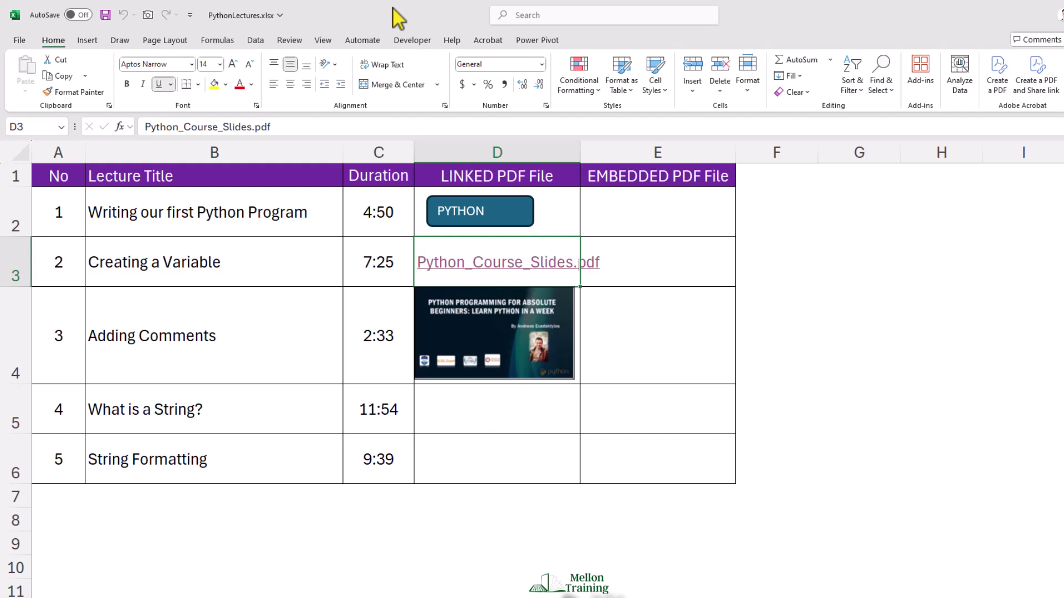
pyautogui.click(636, 211)
pyautogui.moveTo(579, 154); pyautogui.dragTo(605, 155)
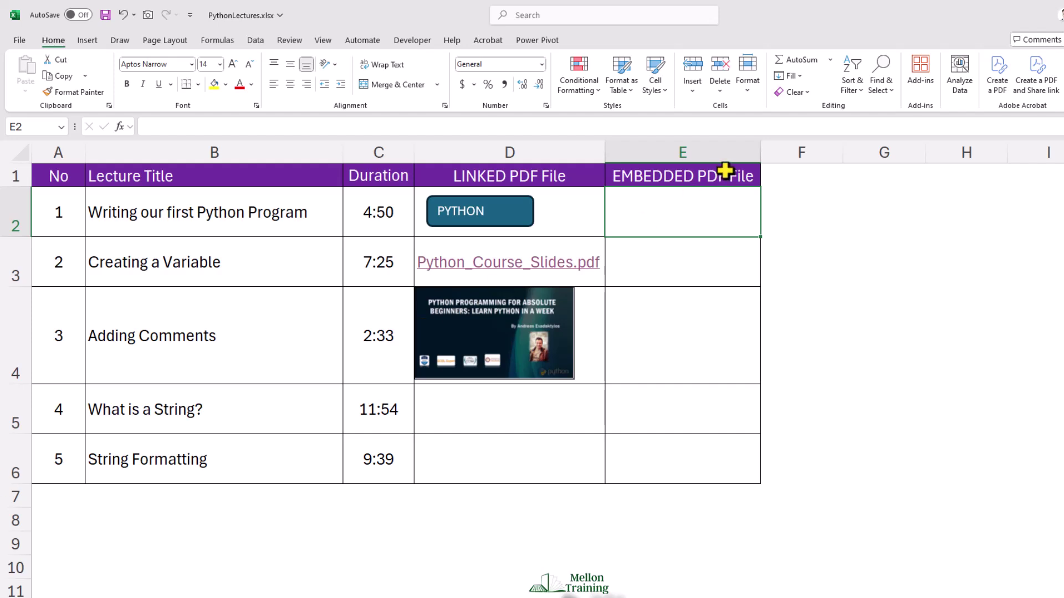
# - Maximize Excel and open the Object dialog from the Insert tab's Text group
pyautogui.click(87, 40)
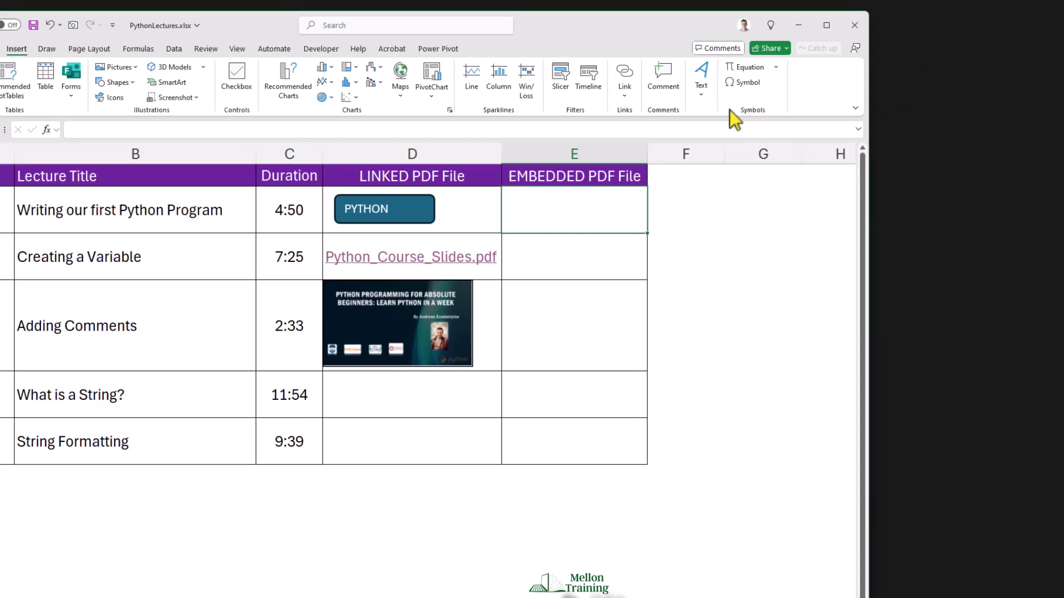
pyautogui.click(700, 95)
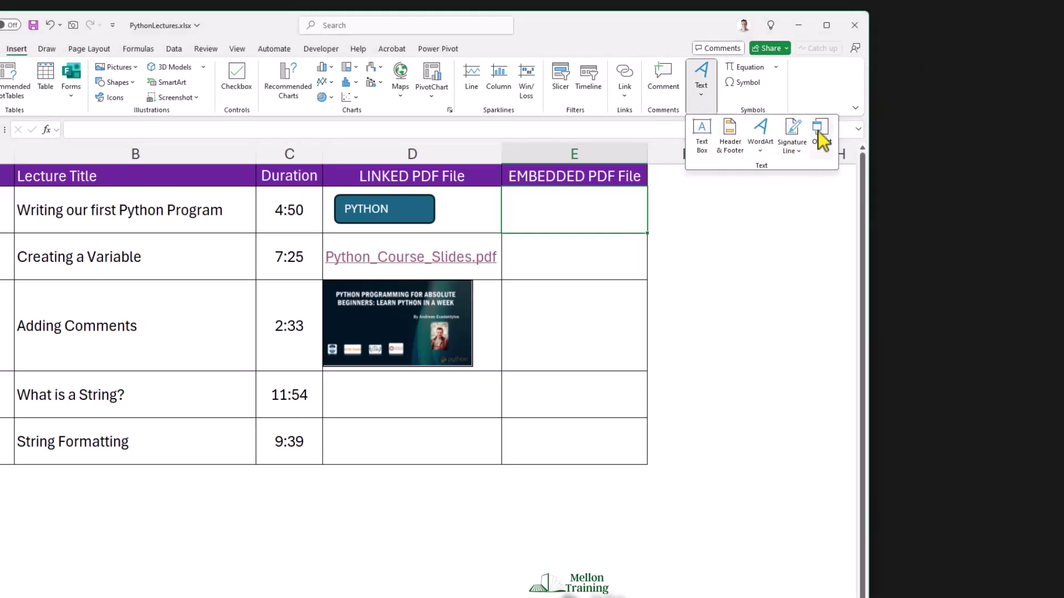
pyautogui.click(828, 27)
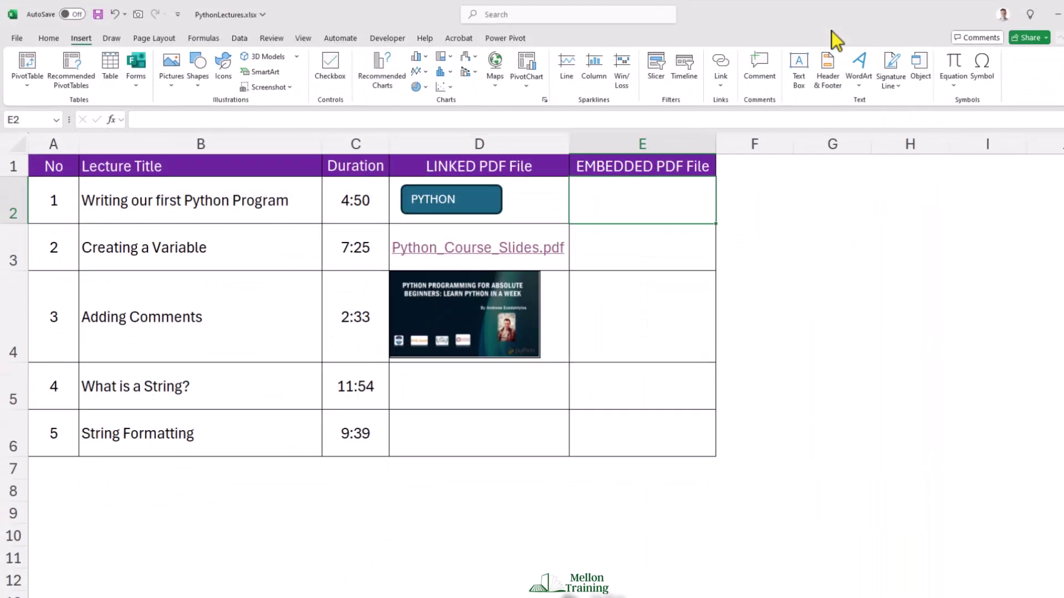
pyautogui.click(916, 72)
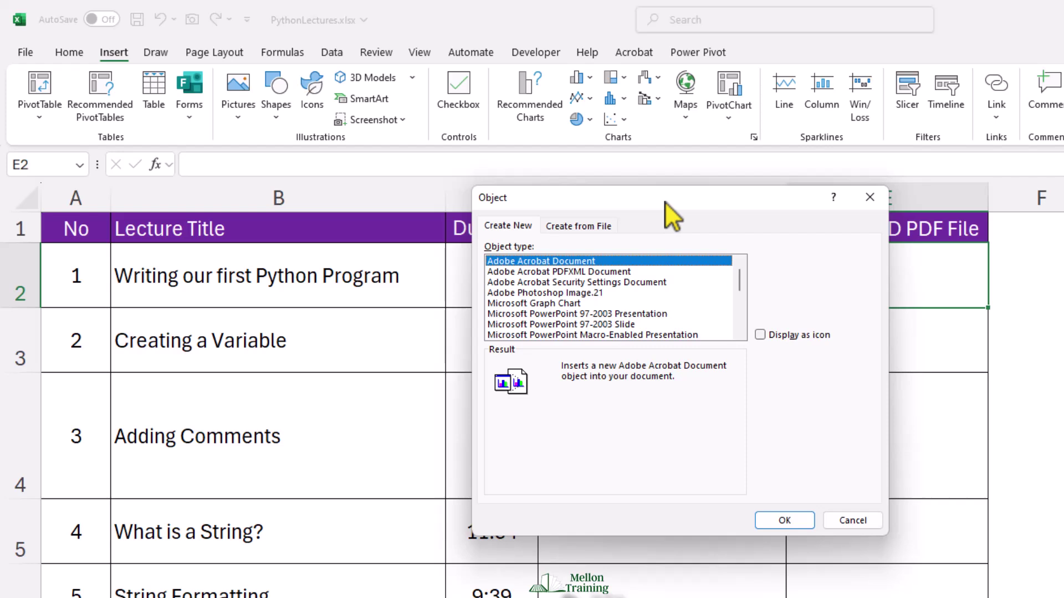
# - Embed Python_Course_Slides.pdf in E2 as an Adobe Acrobat Document shown as an icon
pyautogui.click(761, 334)
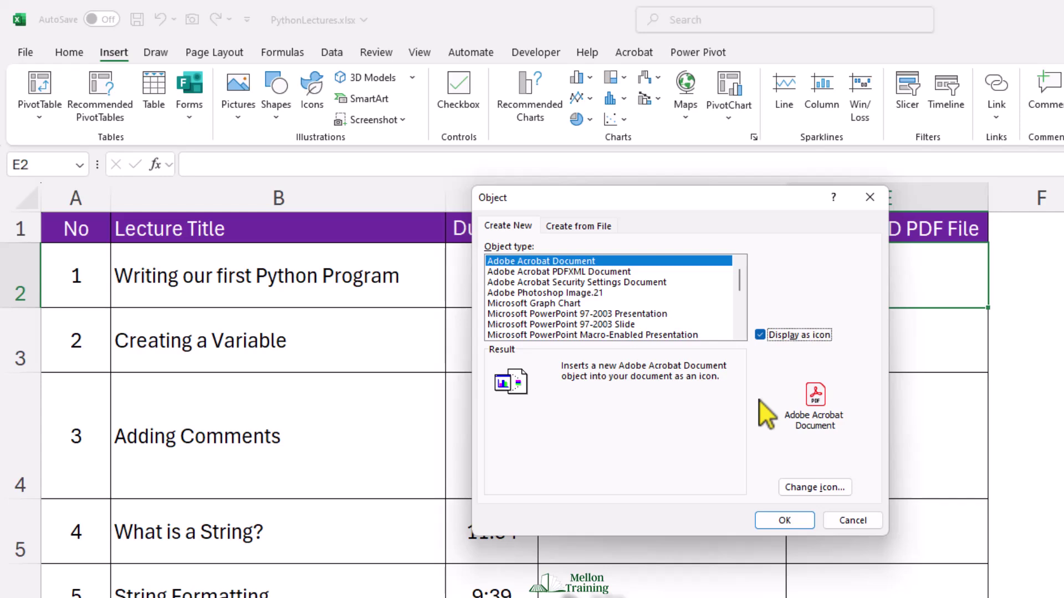
pyautogui.click(784, 521)
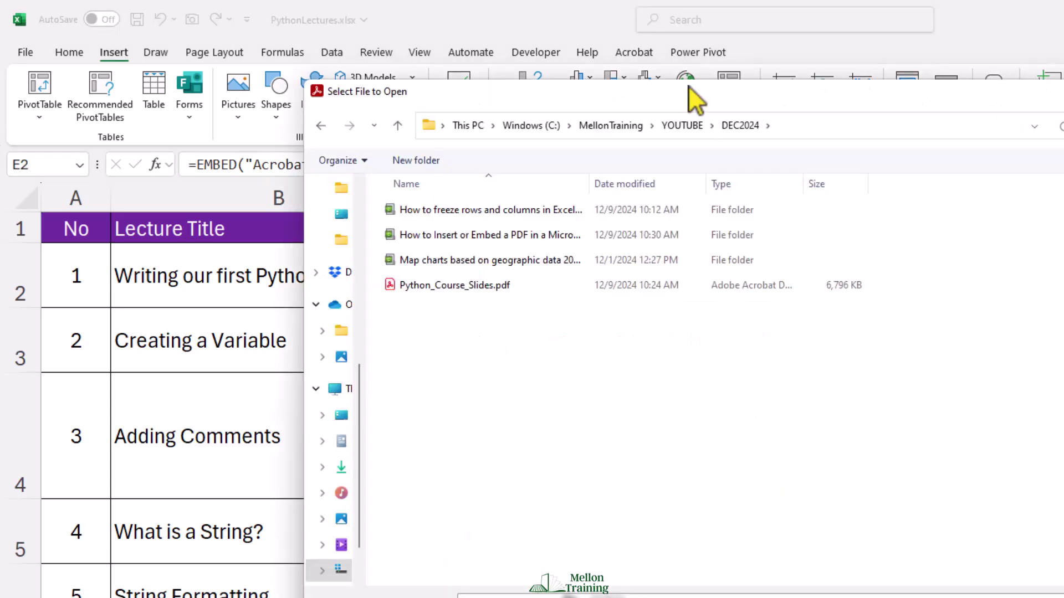
pyautogui.doubleClick(460, 286)
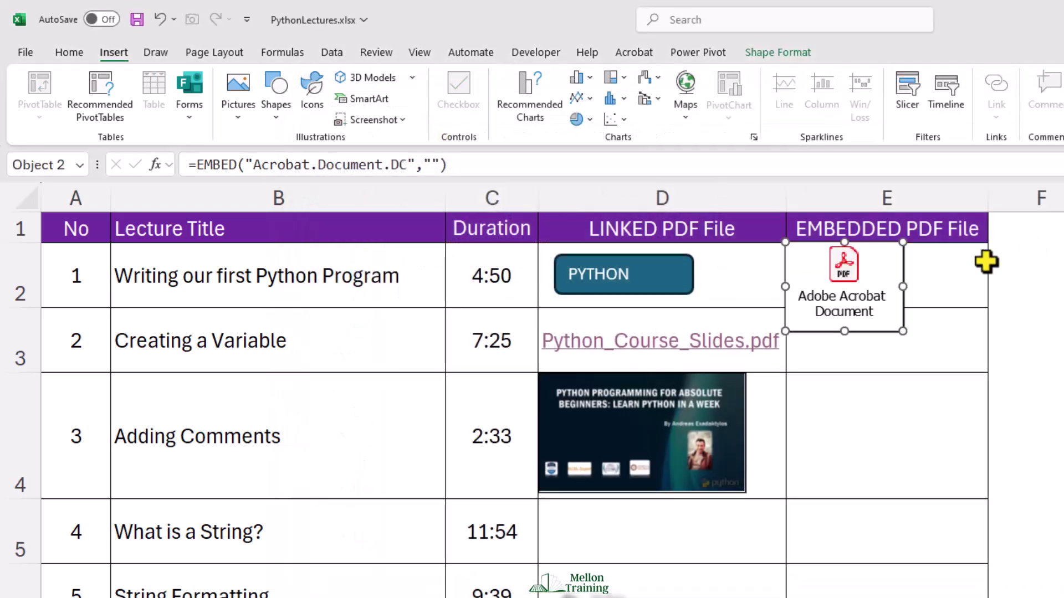
# - Make row 2 taller, then enlarge the PDF icon and position it inside E2
pyautogui.moveTo(31, 308); pyautogui.dragTo(29, 358)
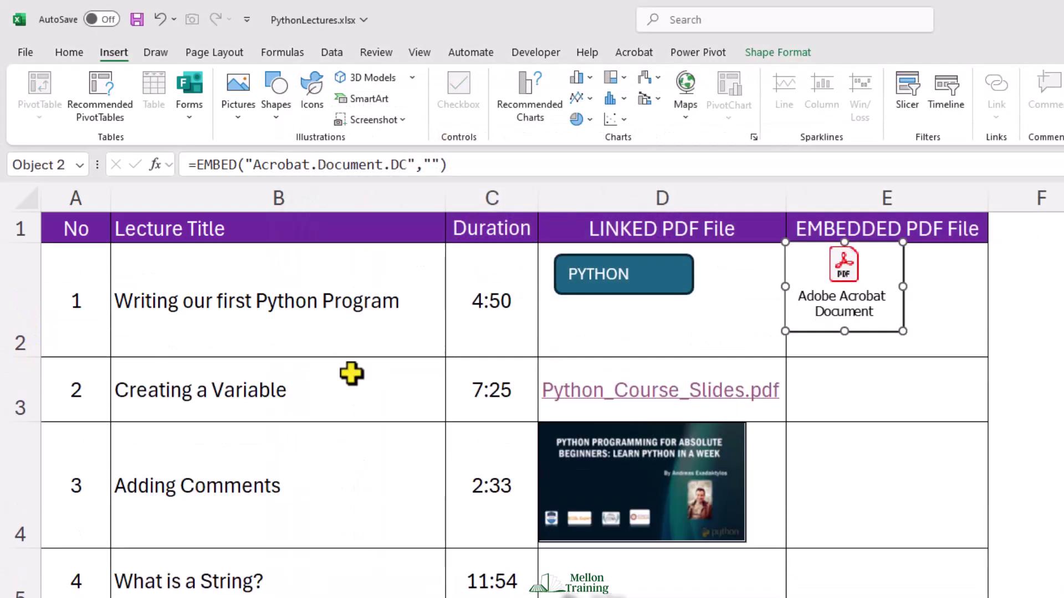
pyautogui.moveTo(903, 332); pyautogui.dragTo(935, 355)
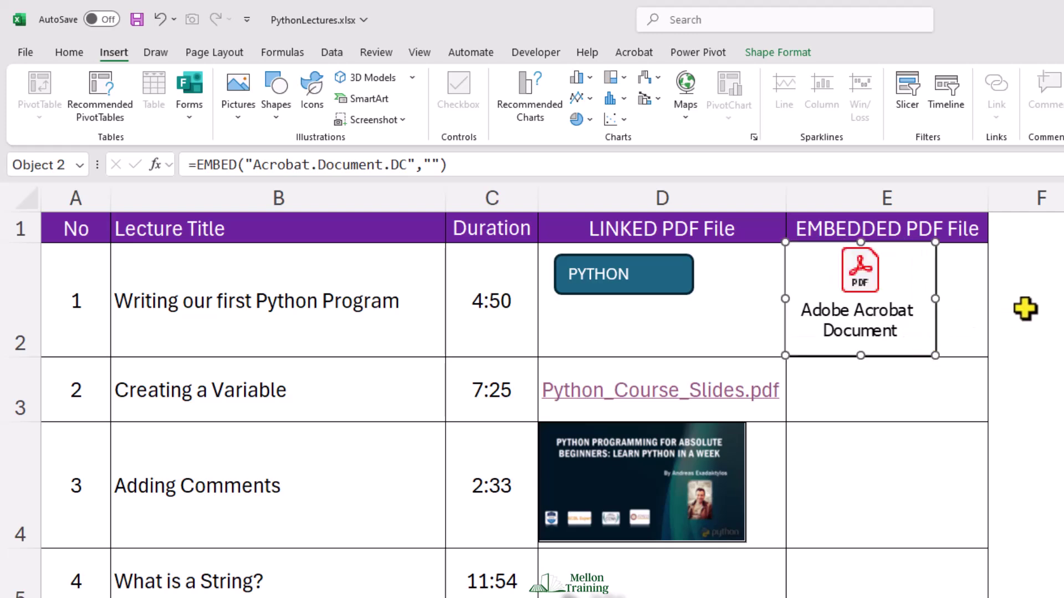
pyautogui.moveTo(867, 281); pyautogui.dragTo(894, 284)
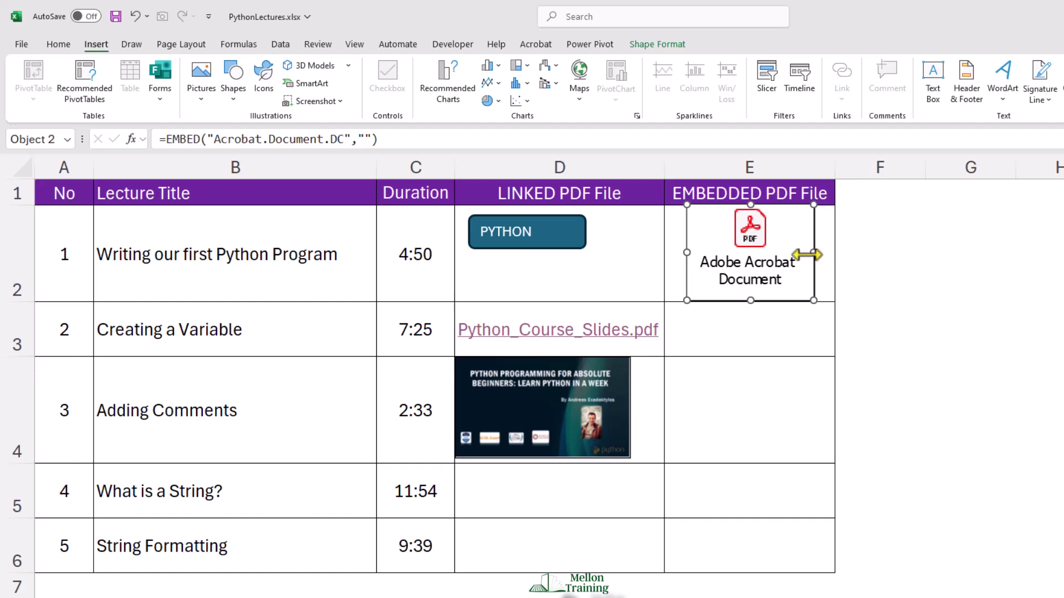
# - Replace the PDF icon's 'Adobe Acrobat Document' caption with 'PYTHON SLIDES' through Convert's Change Icon
pyautogui.rightClick(749, 245)
pyautogui.moveTo(846, 313)
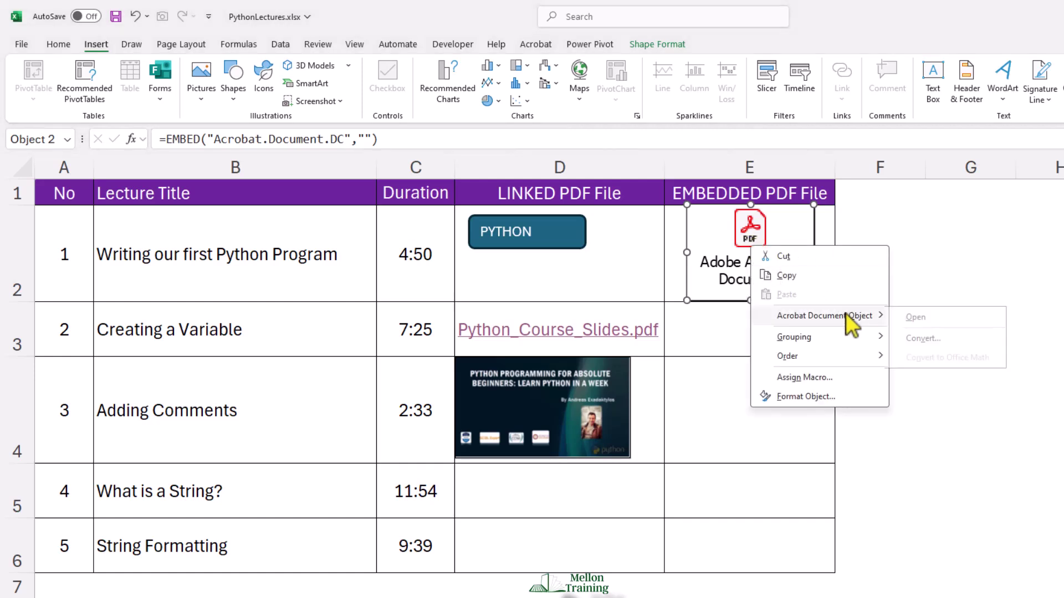
pyautogui.click(967, 340)
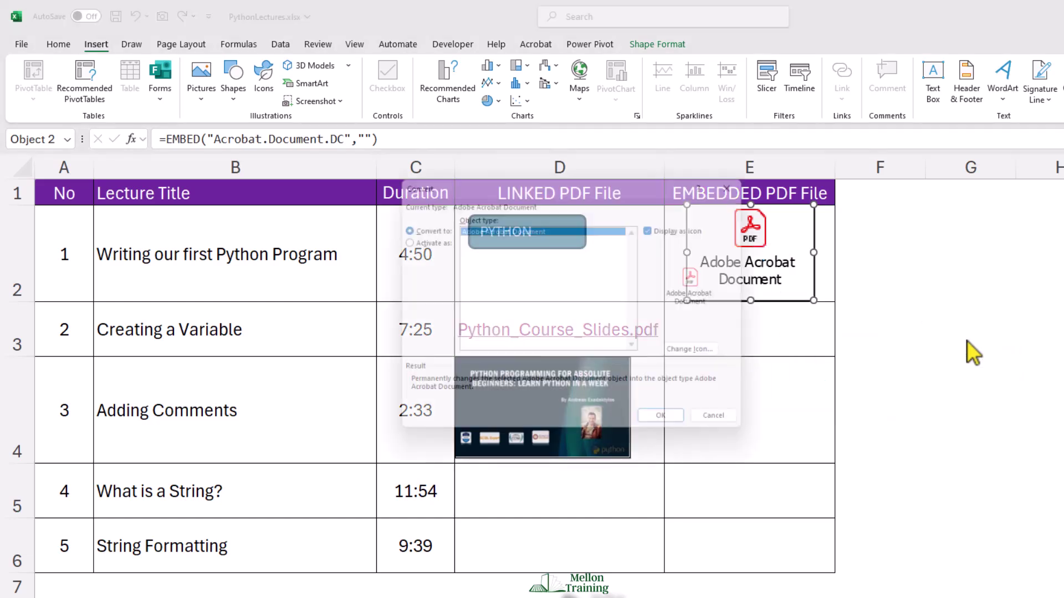
pyautogui.moveTo(603, 178); pyautogui.dragTo(500, 153)
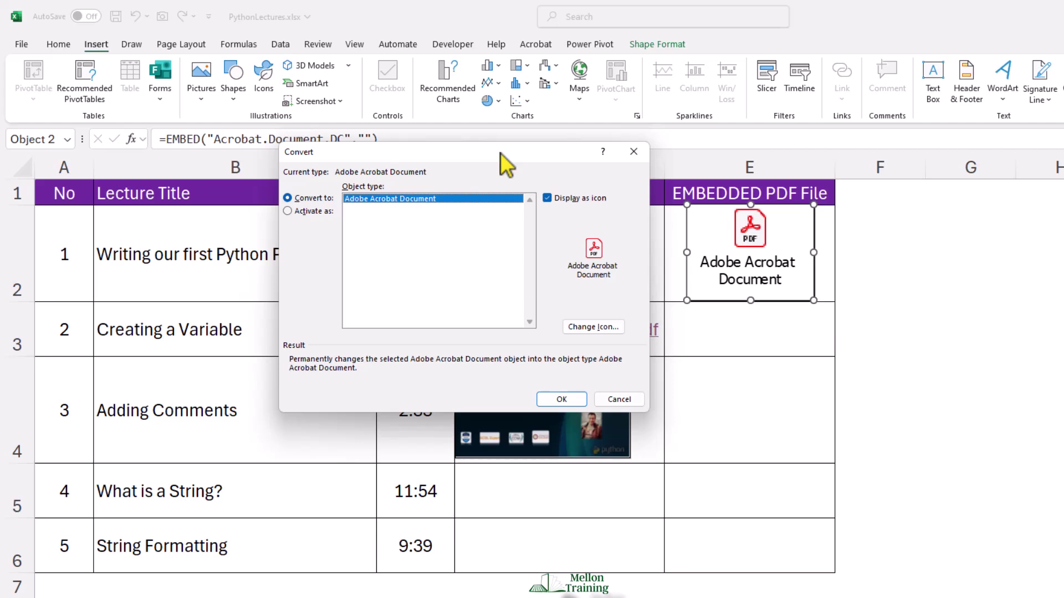
pyautogui.click(588, 325)
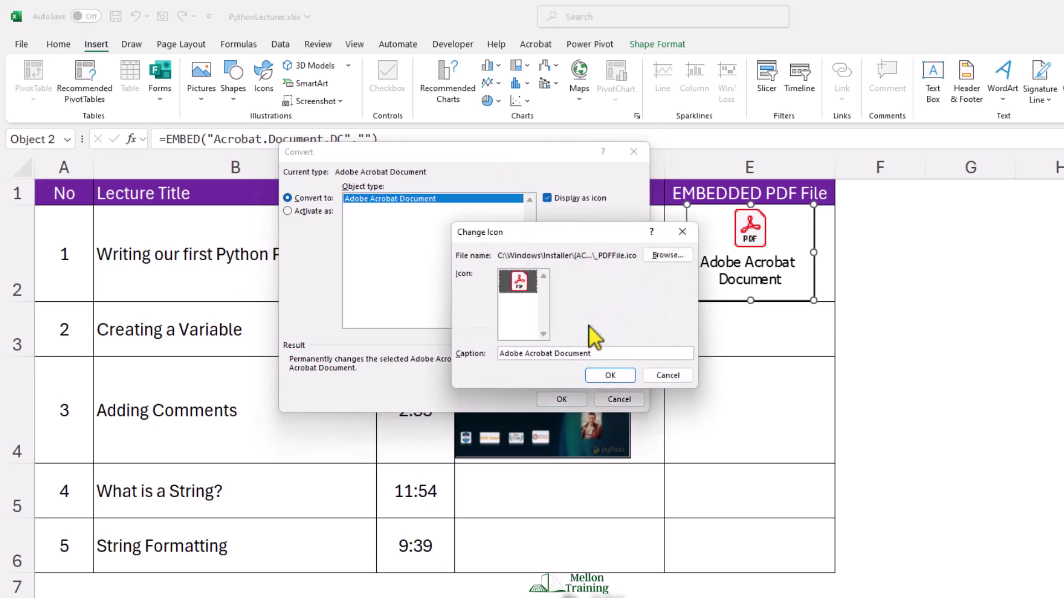
pyautogui.click(622, 354)
pyautogui.moveTo(624, 355); pyautogui.dragTo(468, 348)
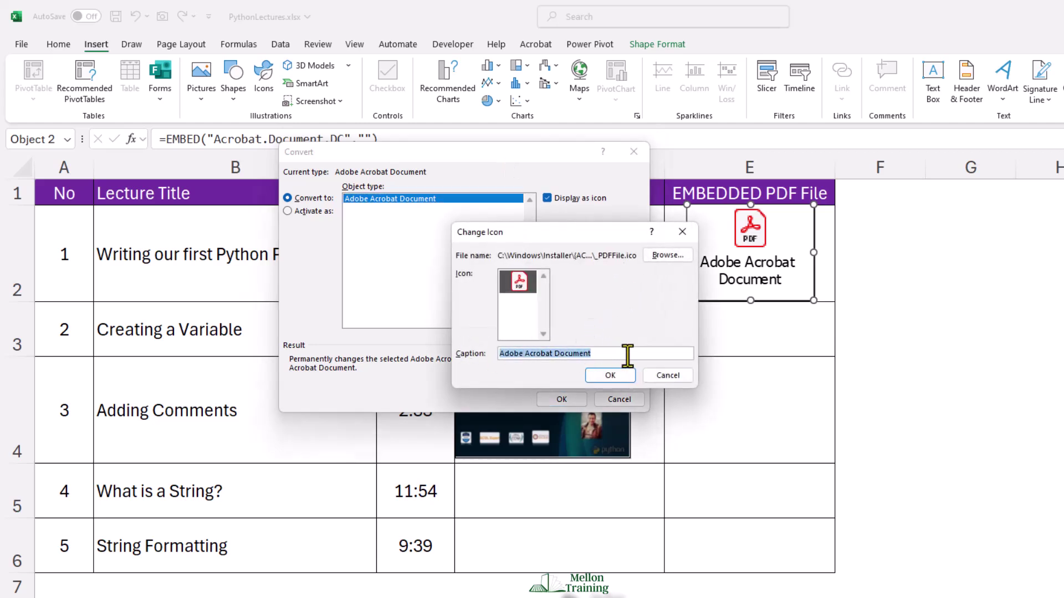
pyautogui.write('PYTH')
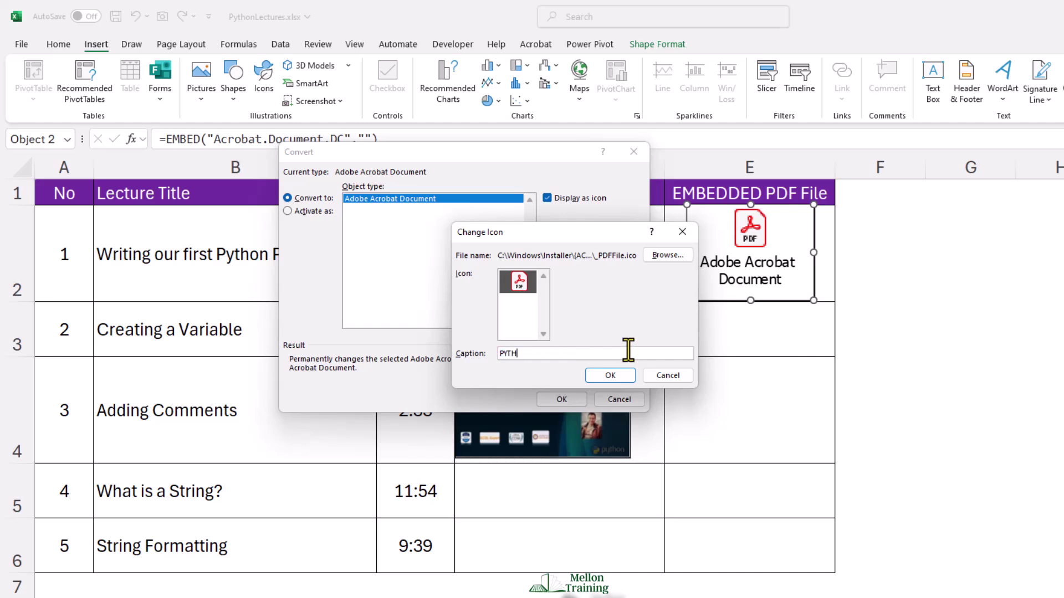
pyautogui.write('ON SLIDES')
pyautogui.click(612, 375)
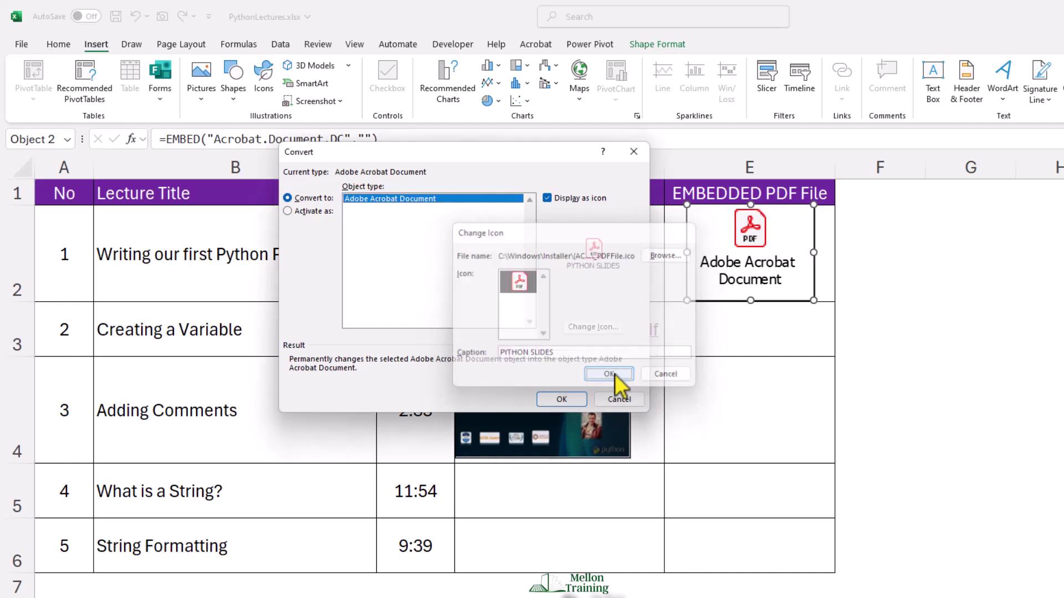
pyautogui.click(561, 400)
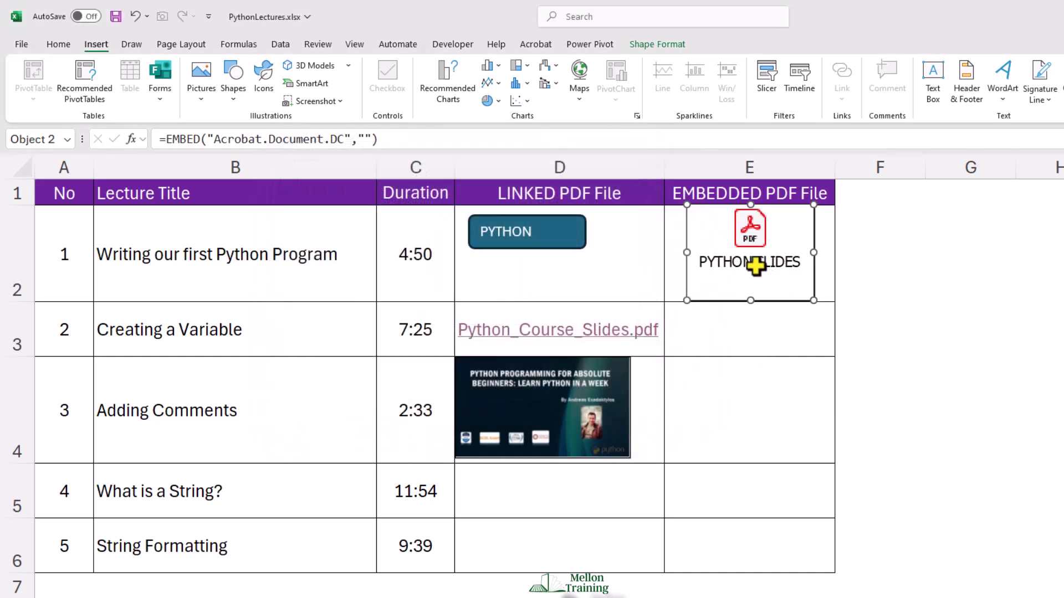
pyautogui.click(967, 255)
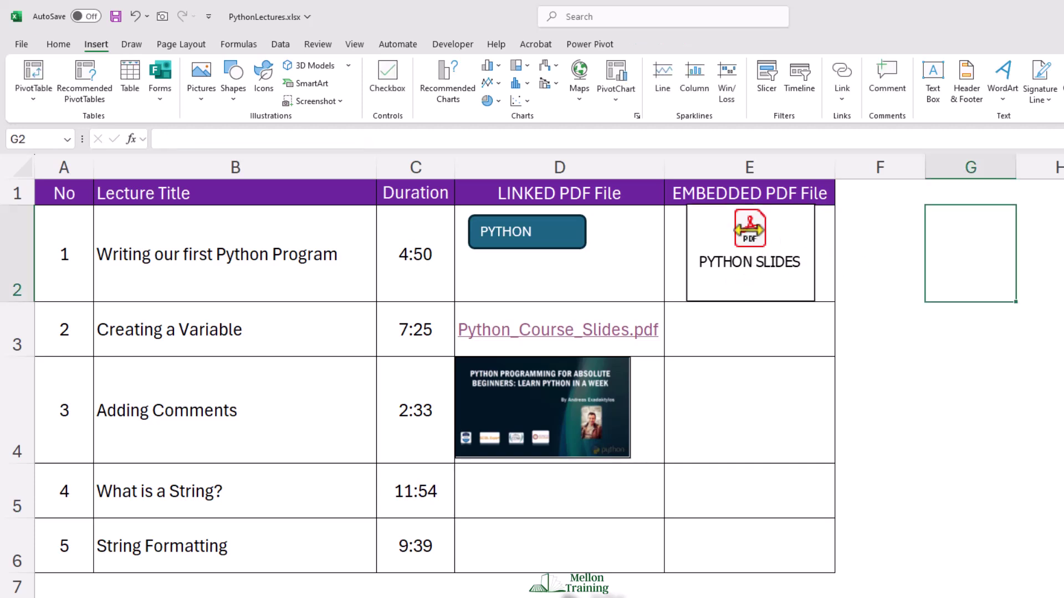
pyautogui.doubleClick(749, 227)
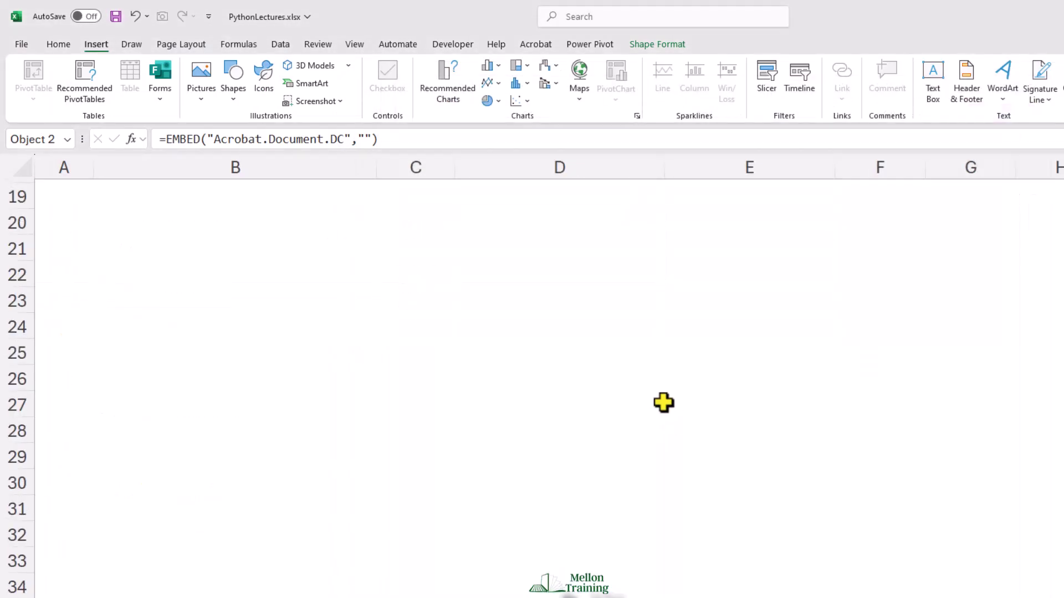
pyautogui.scroll(6, 663, 403)
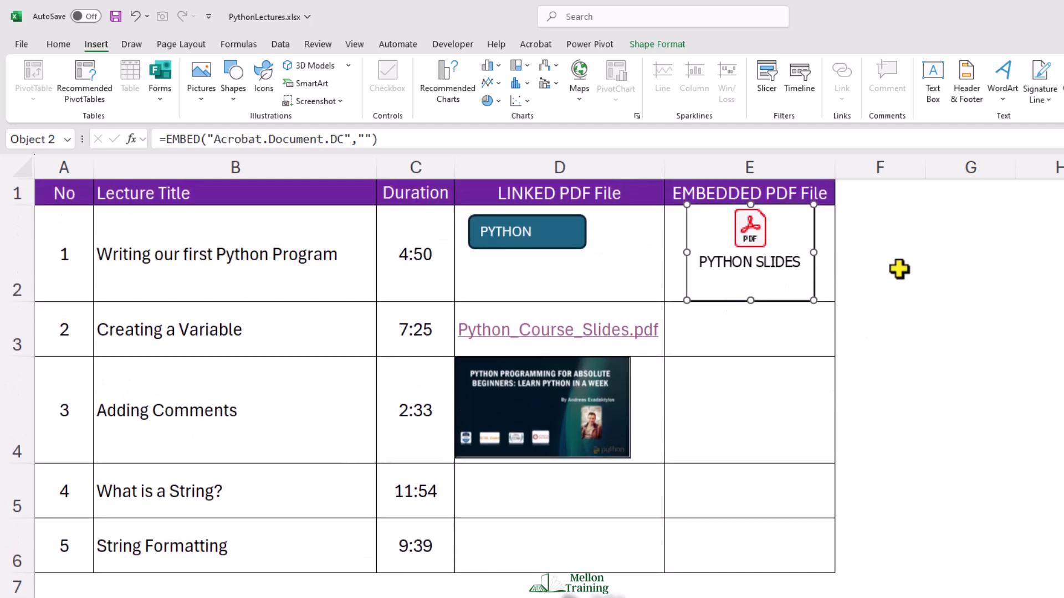
pyautogui.click(867, 248)
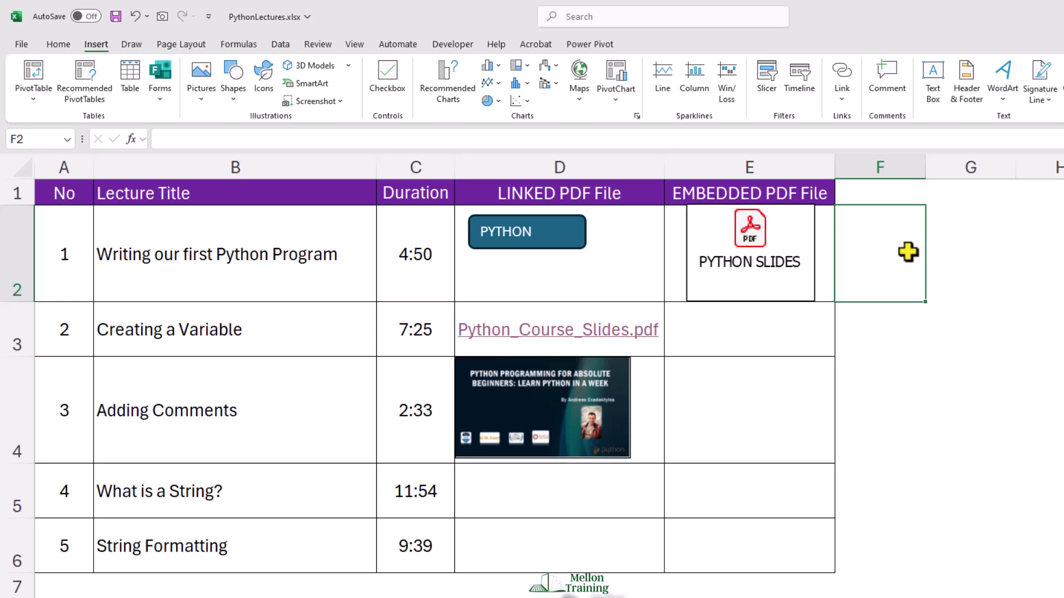
pyautogui.click(864, 374)
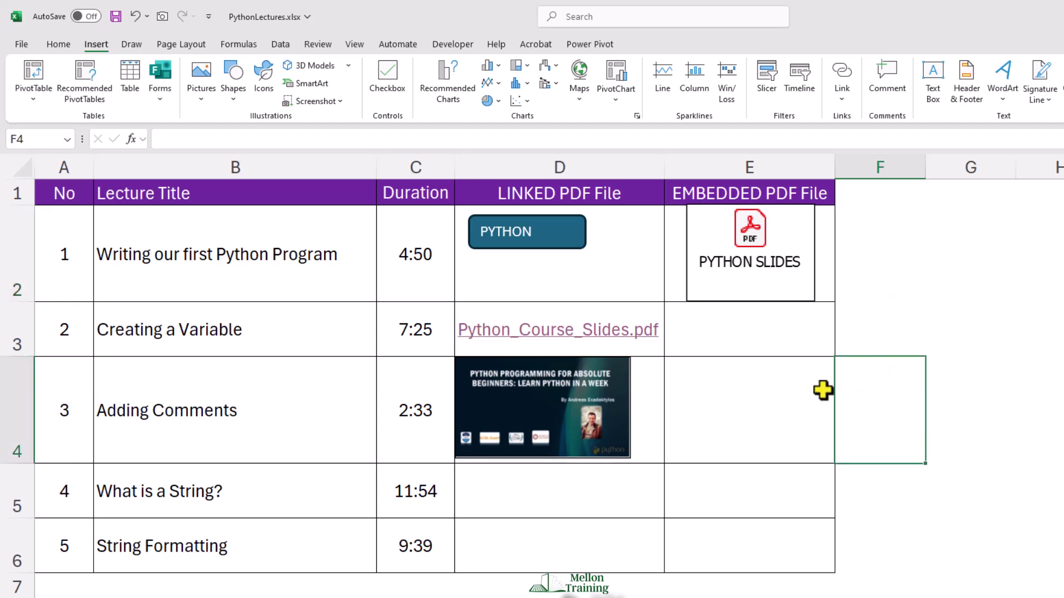
pyautogui.click(809, 393)
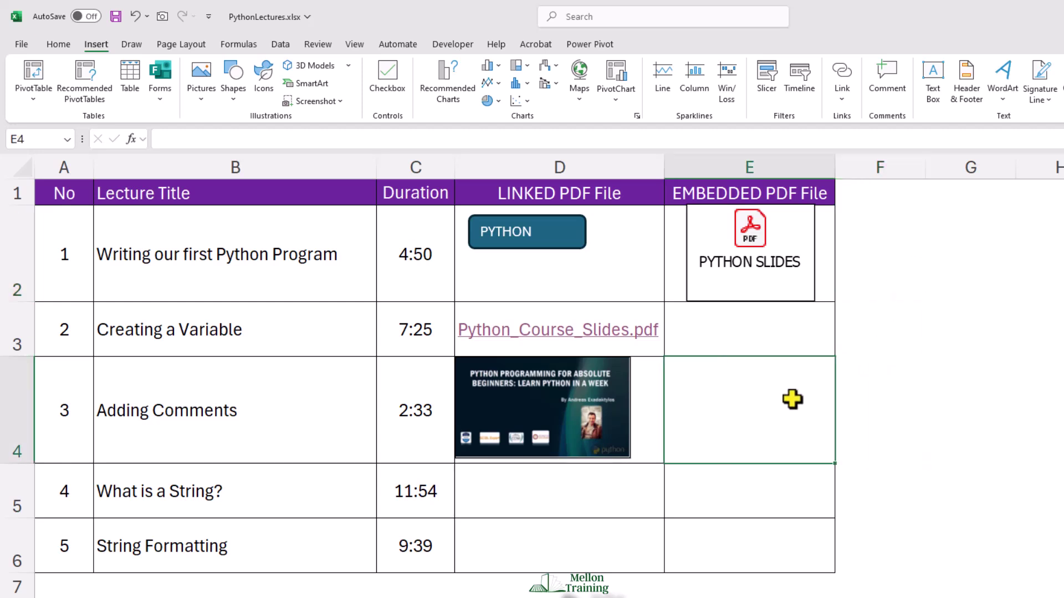